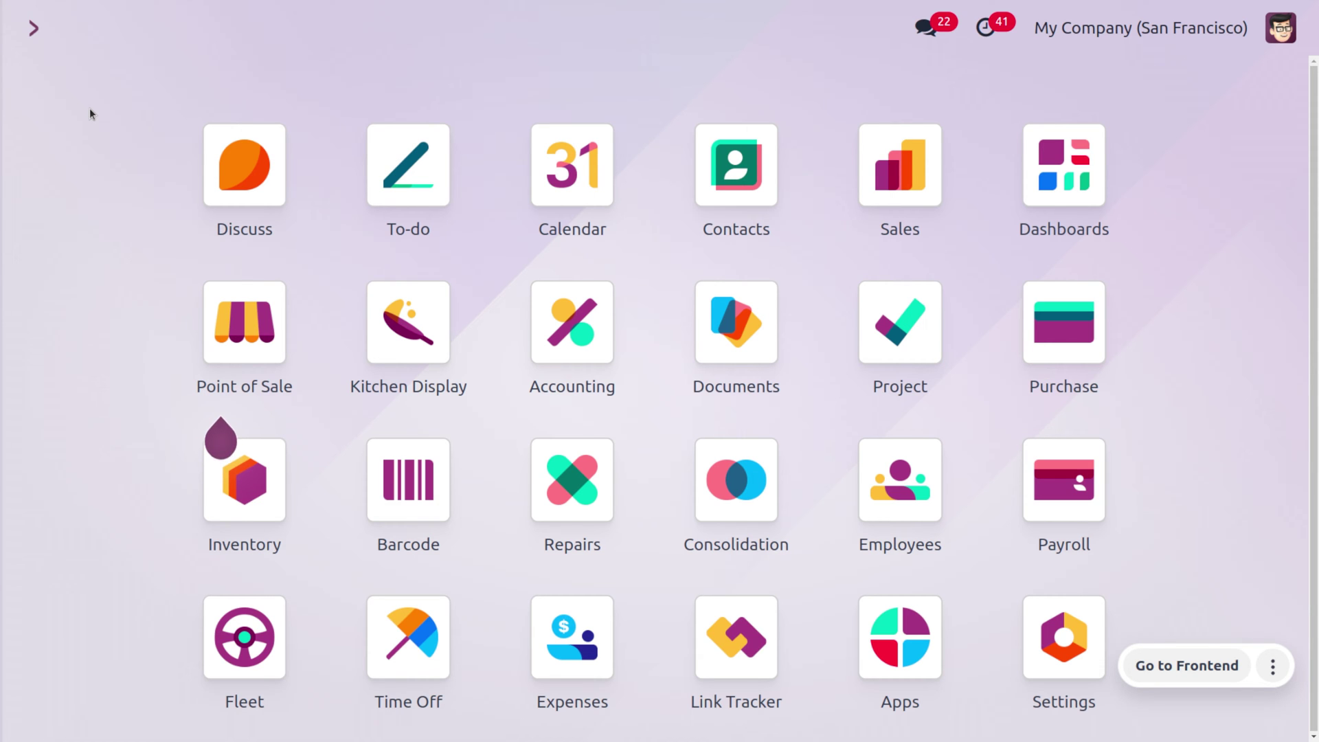
# Dismiss the command search and open the Internal Users list under Settings > Users & Companies.
pyautogui.write('u')
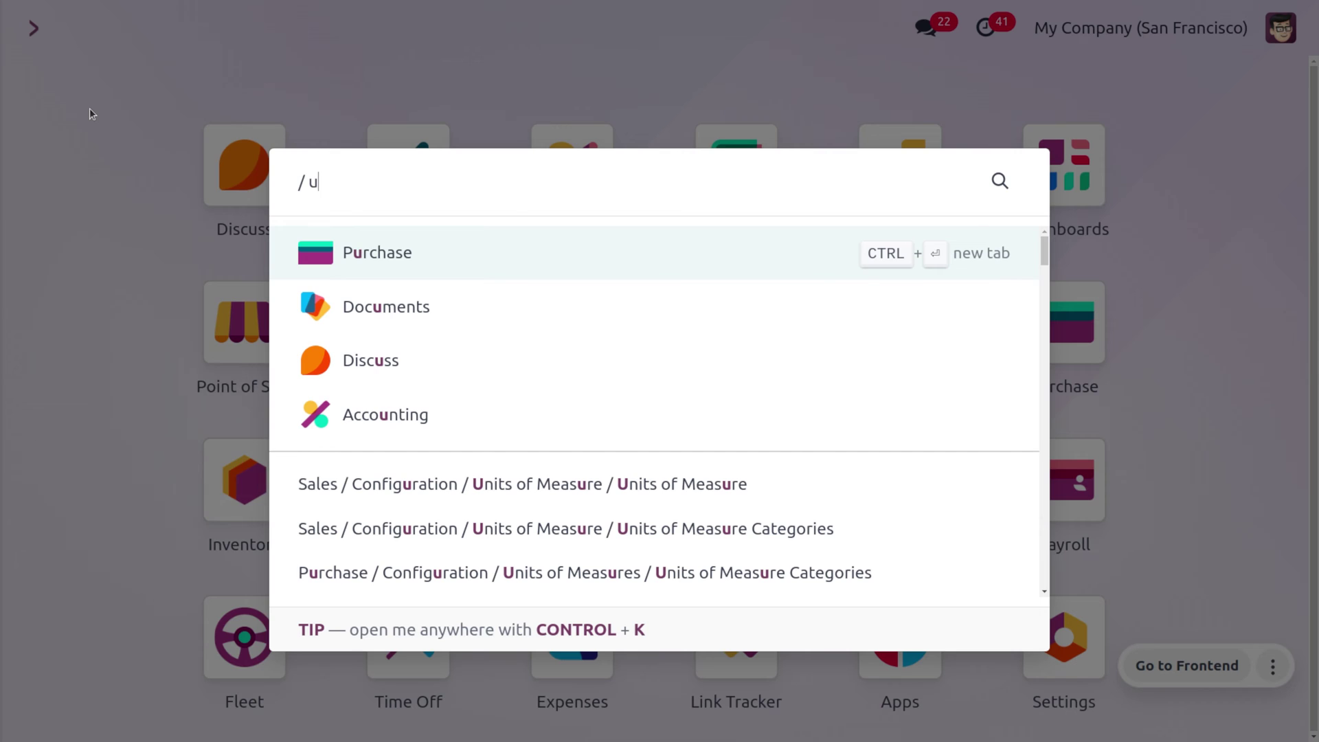
pyautogui.write('ser')
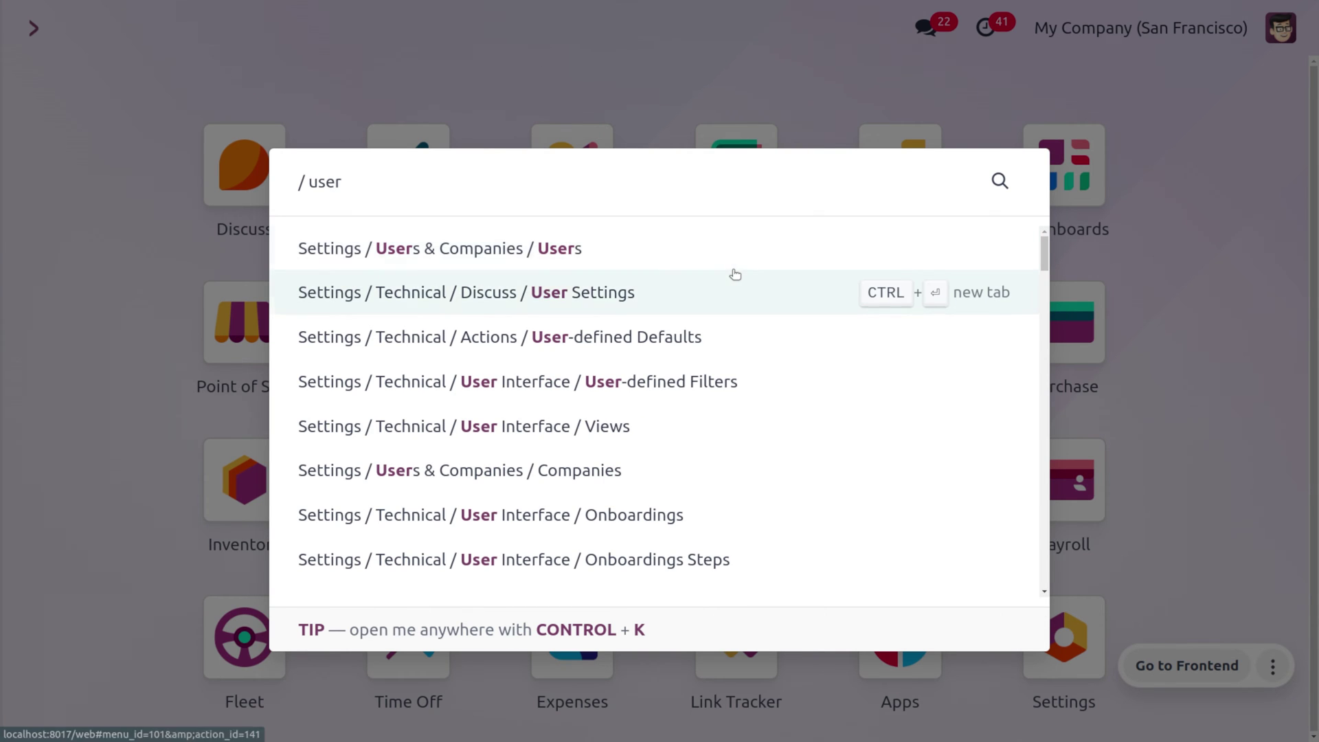
pyautogui.click(1216, 318)
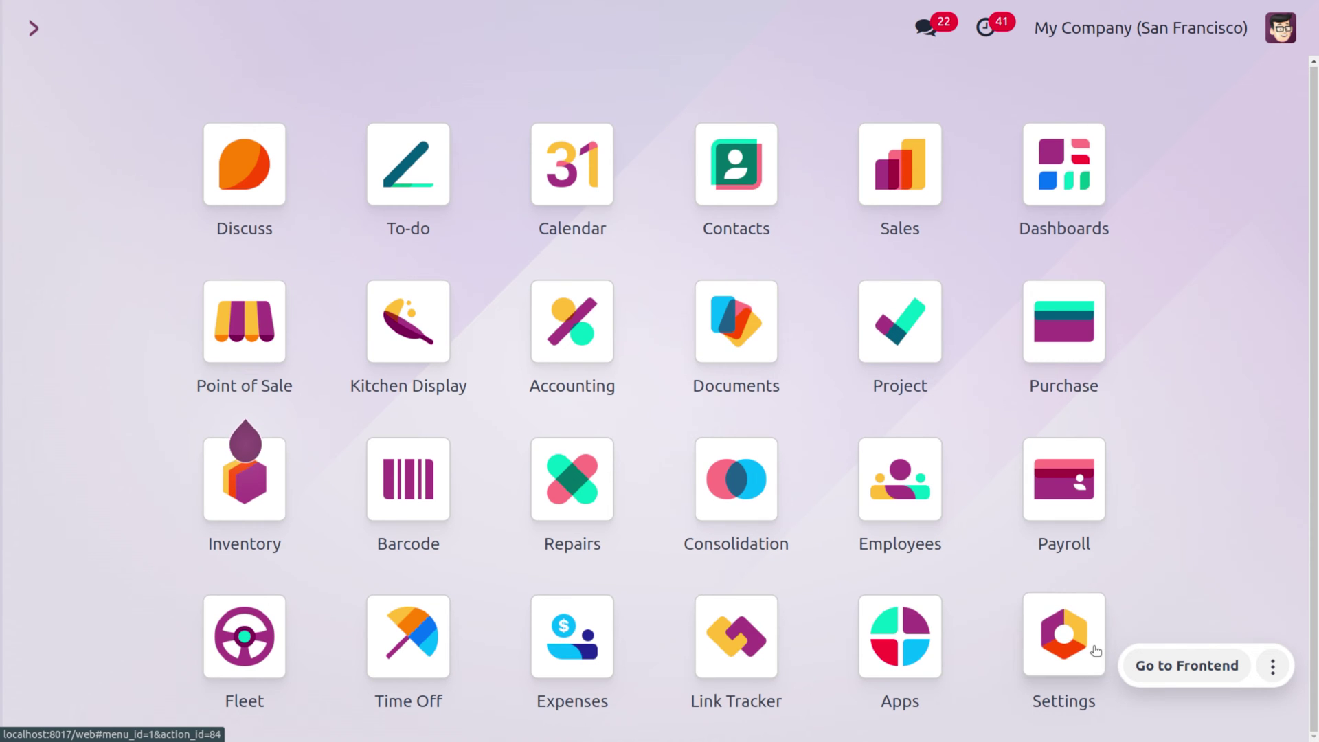
pyautogui.click(1063, 636)
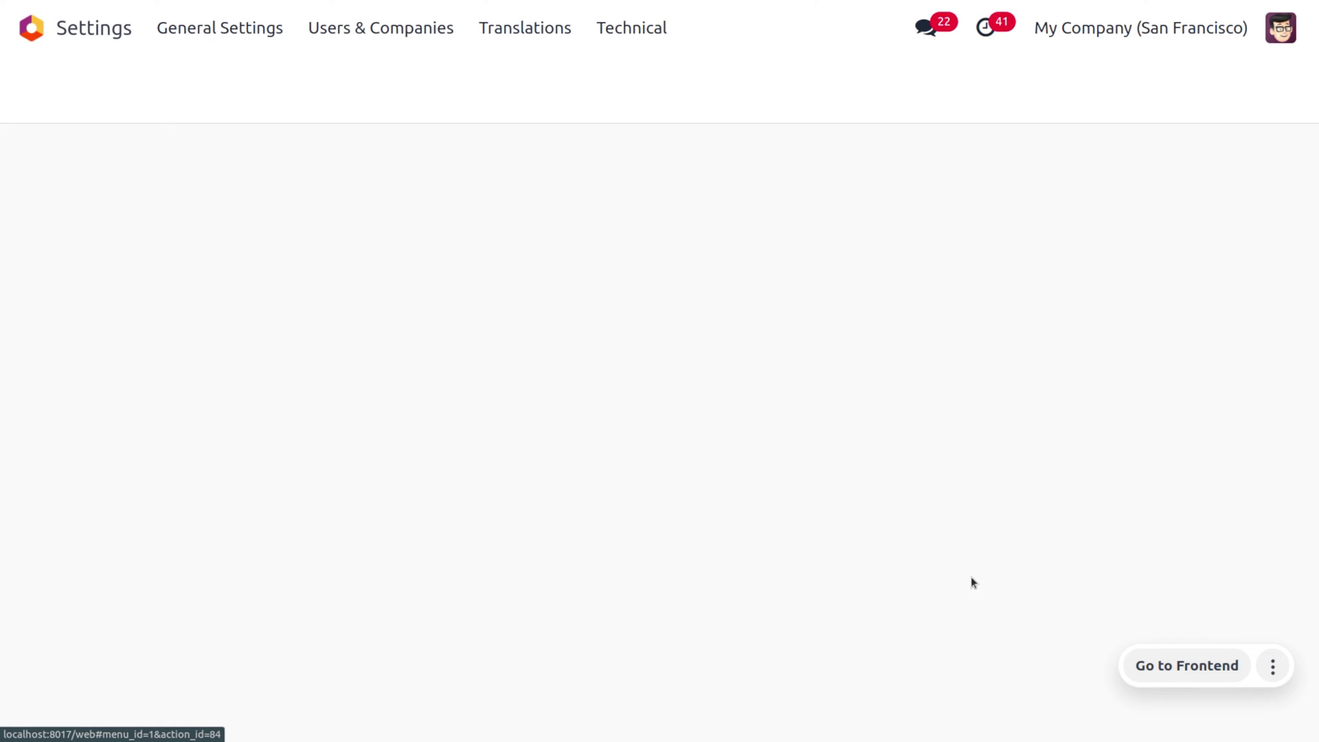
pyautogui.click(398, 39)
pyautogui.click(419, 74)
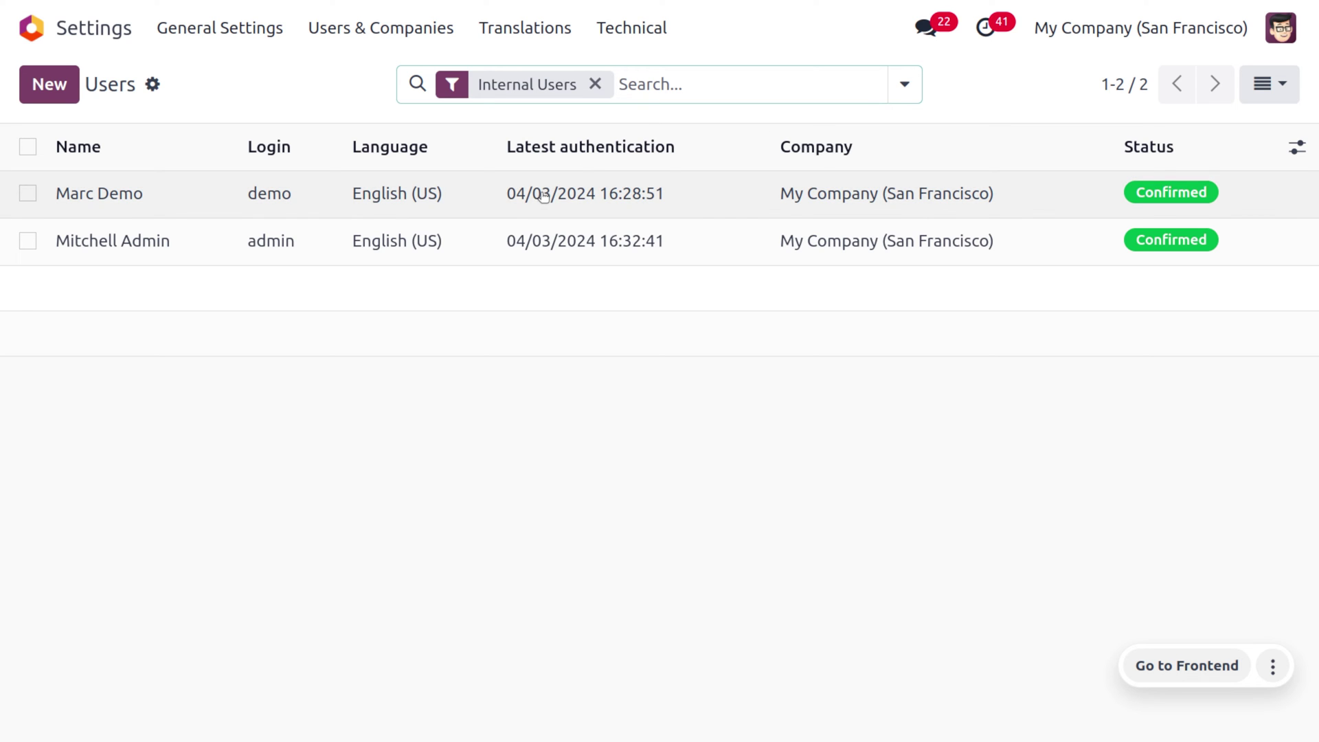
# Open the administrator's user record and scroll to its user type and access rights.
pyautogui.click(528, 237)
pyautogui.scroll(-5, 620, 538)
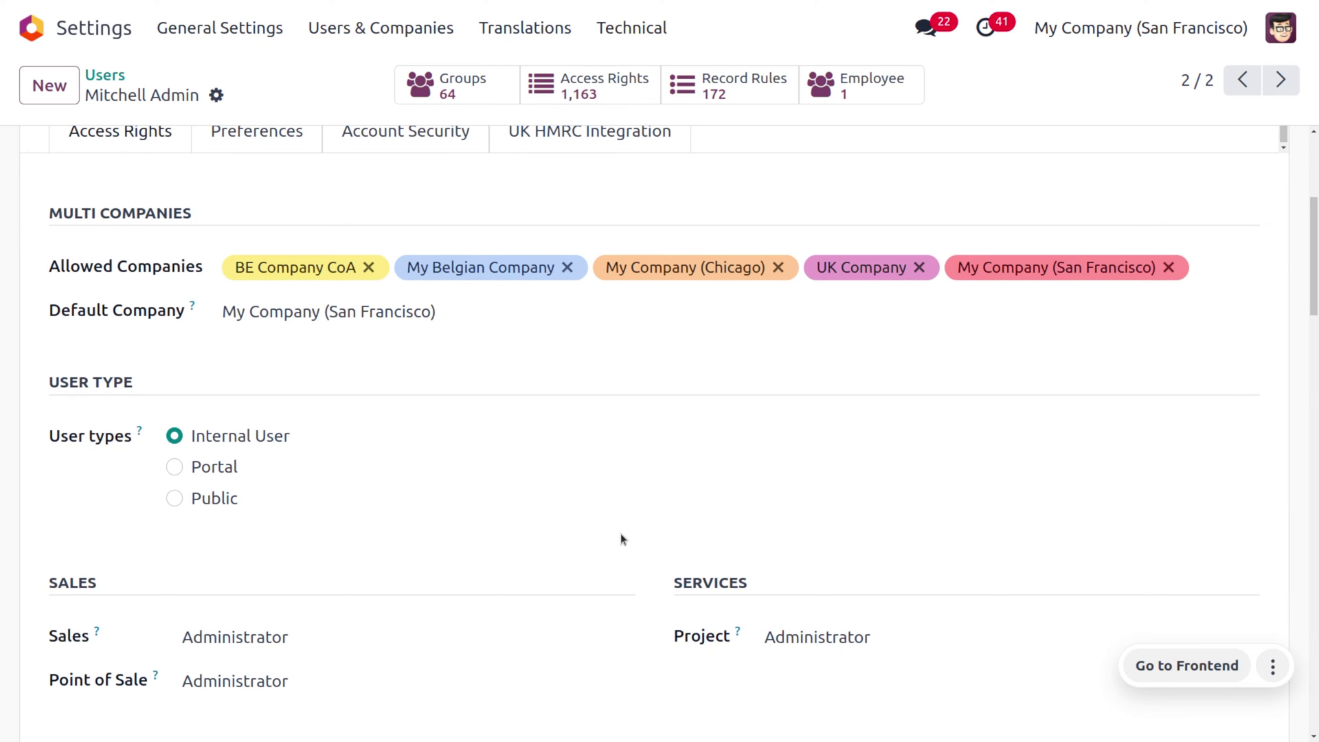
pyautogui.scroll(-1, 622, 538)
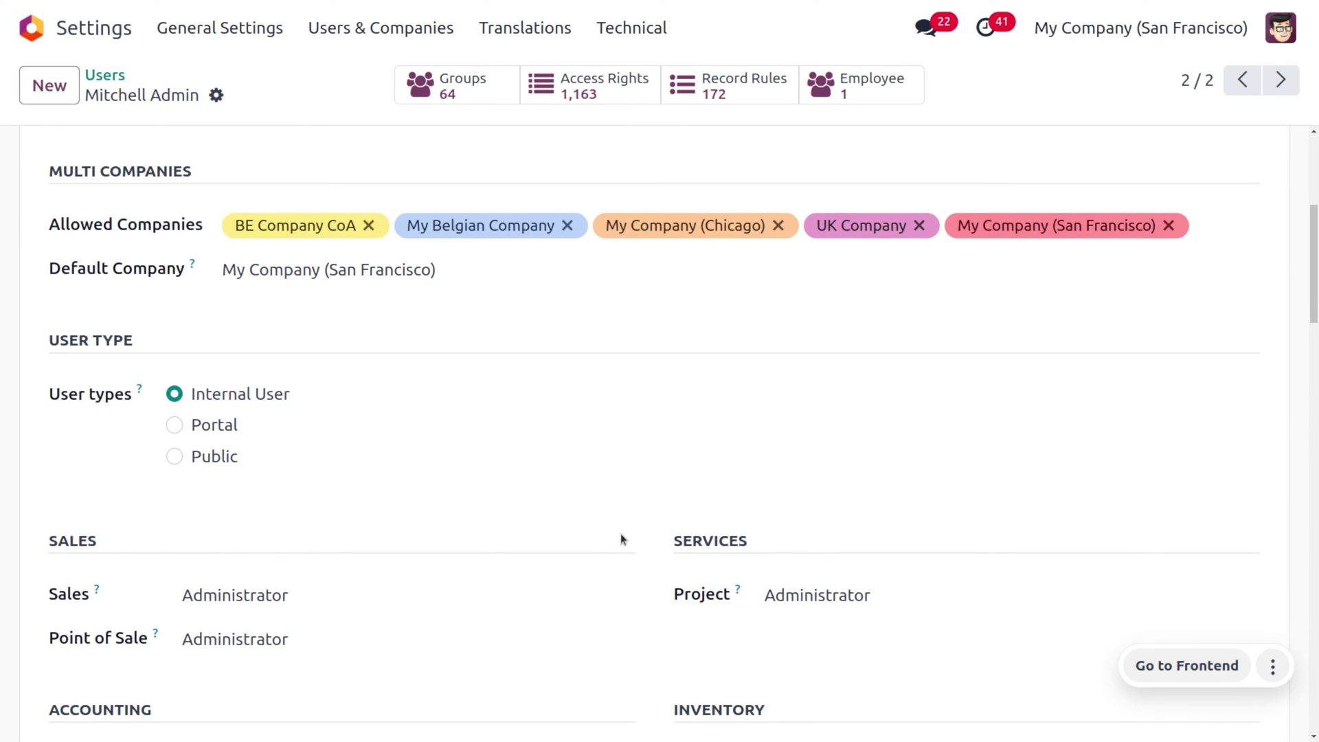
pyautogui.scroll(-1, 621, 536)
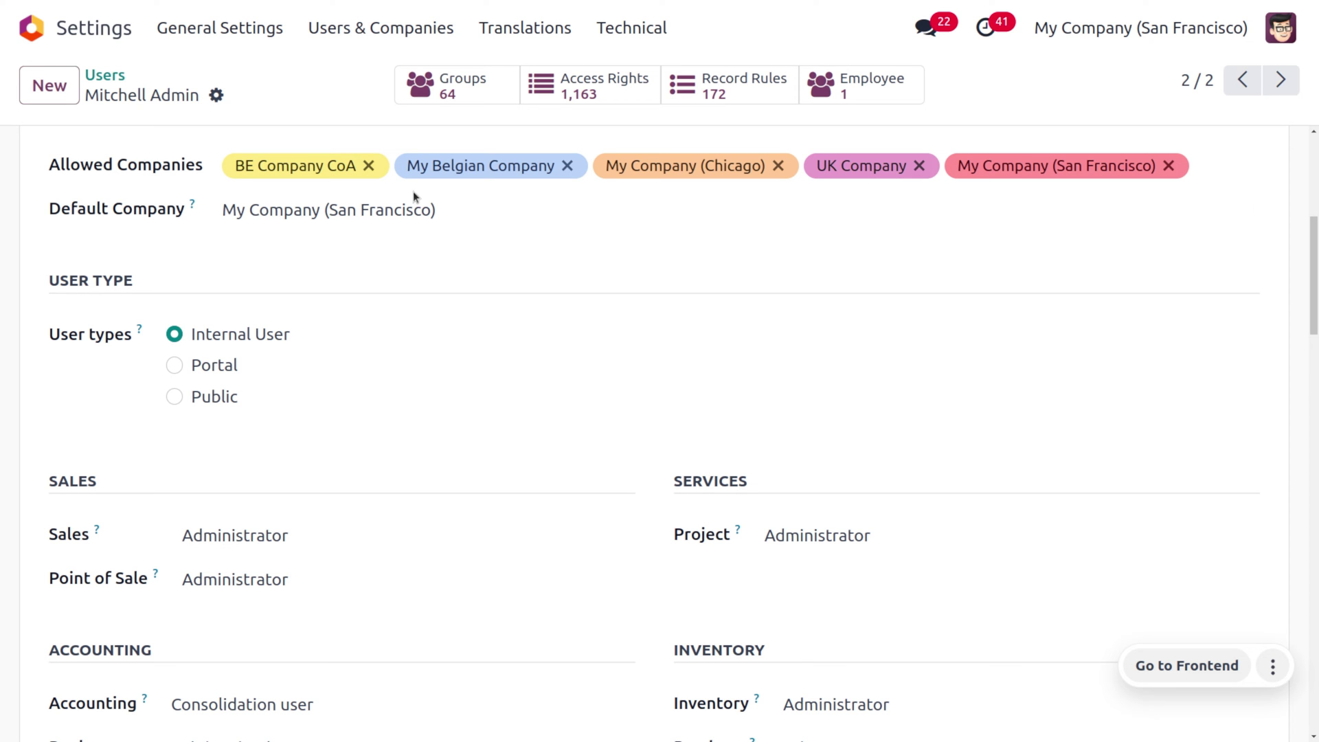
# Open the Inventory app by searching 'in' from the home menu, then browse its Operations menu.
pyautogui.click(32, 30)
pyautogui.write('in')
pyautogui.press('Return')
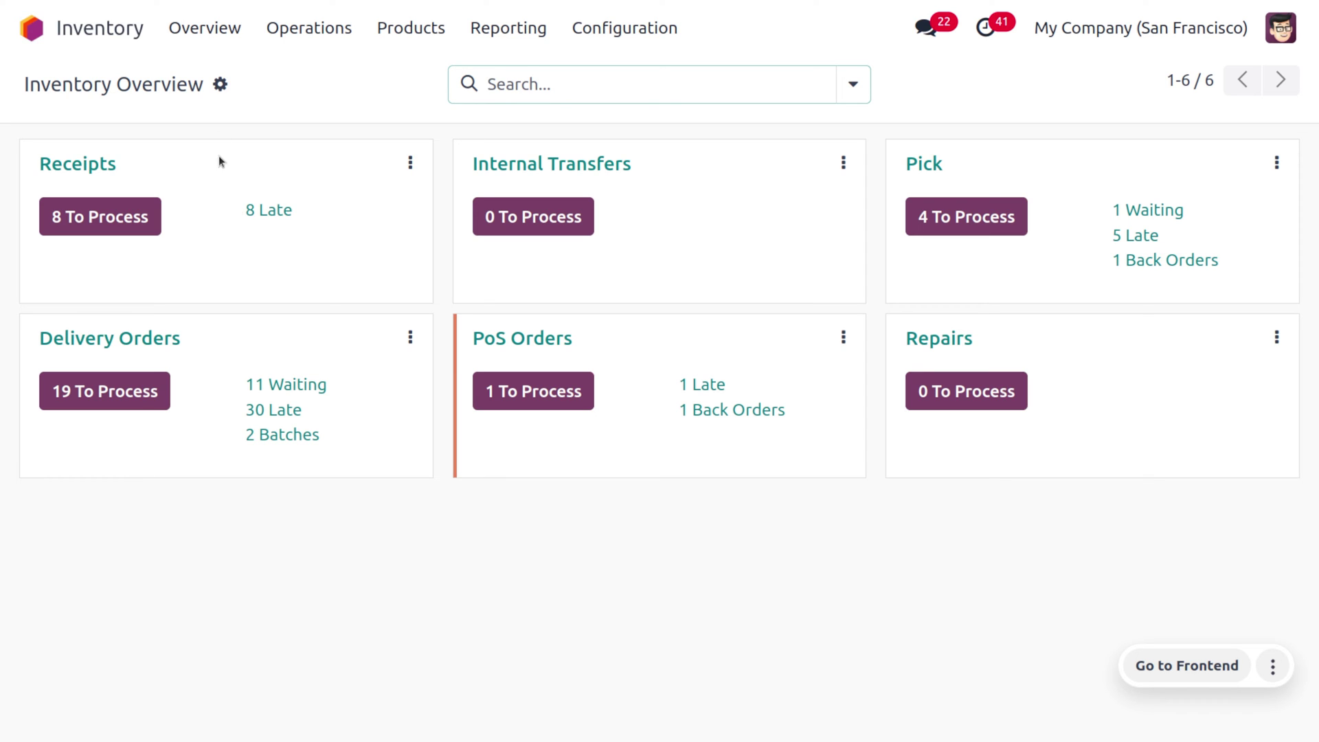
pyautogui.click(309, 30)
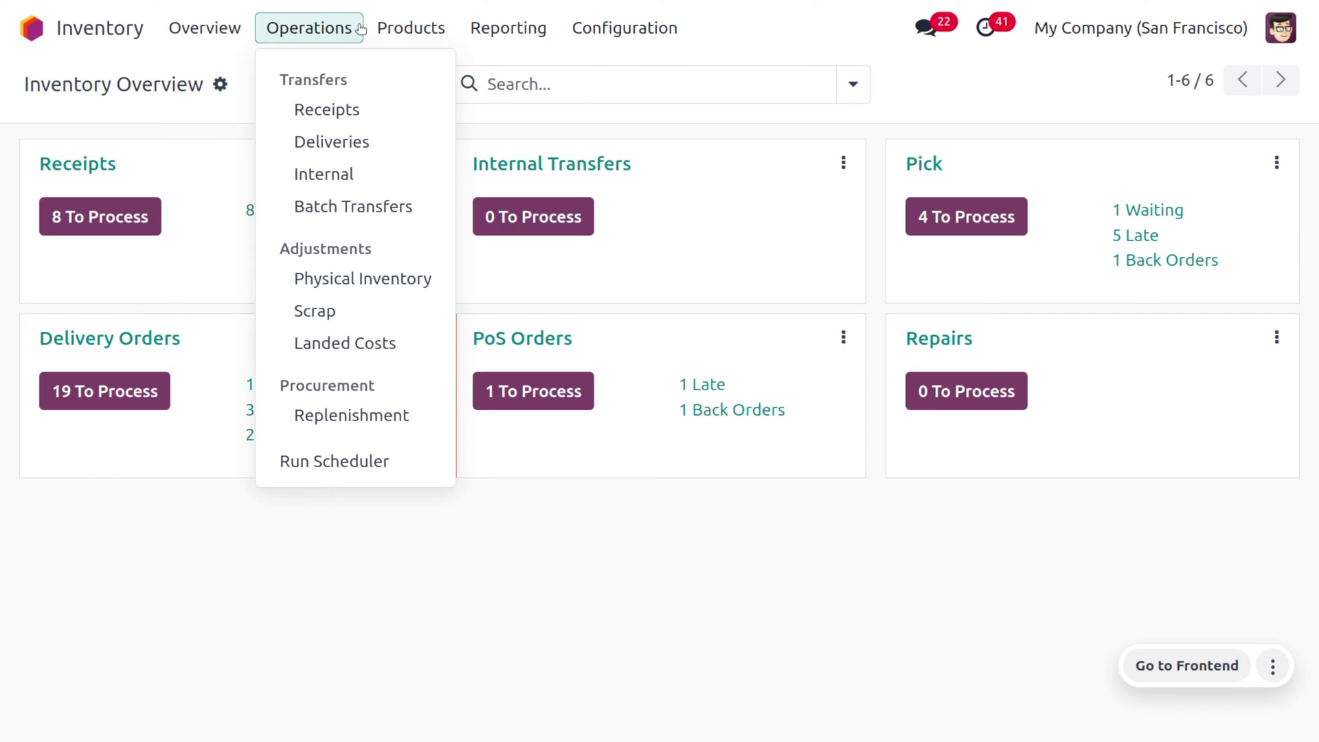
pyautogui.moveTo(384, 28)
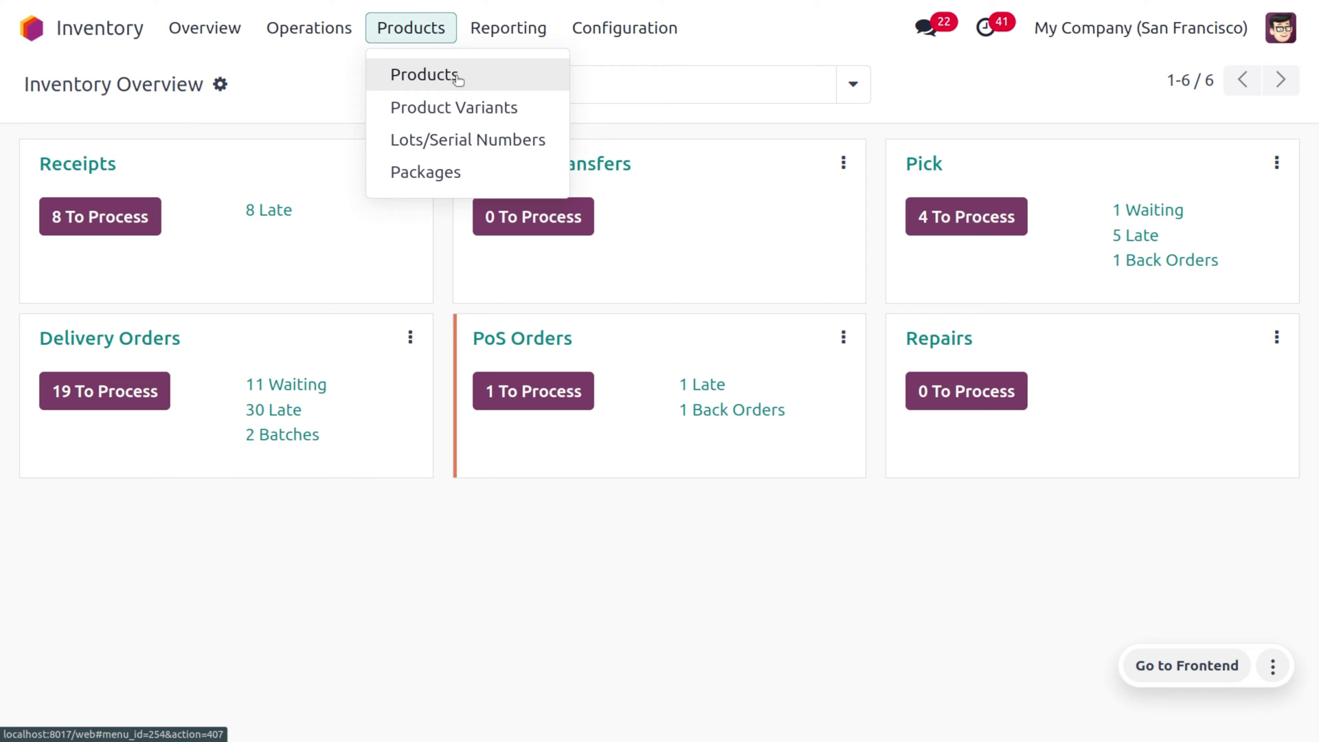
# Open the Inventory Packages list, then the Products catalogue.
pyautogui.click(503, 179)
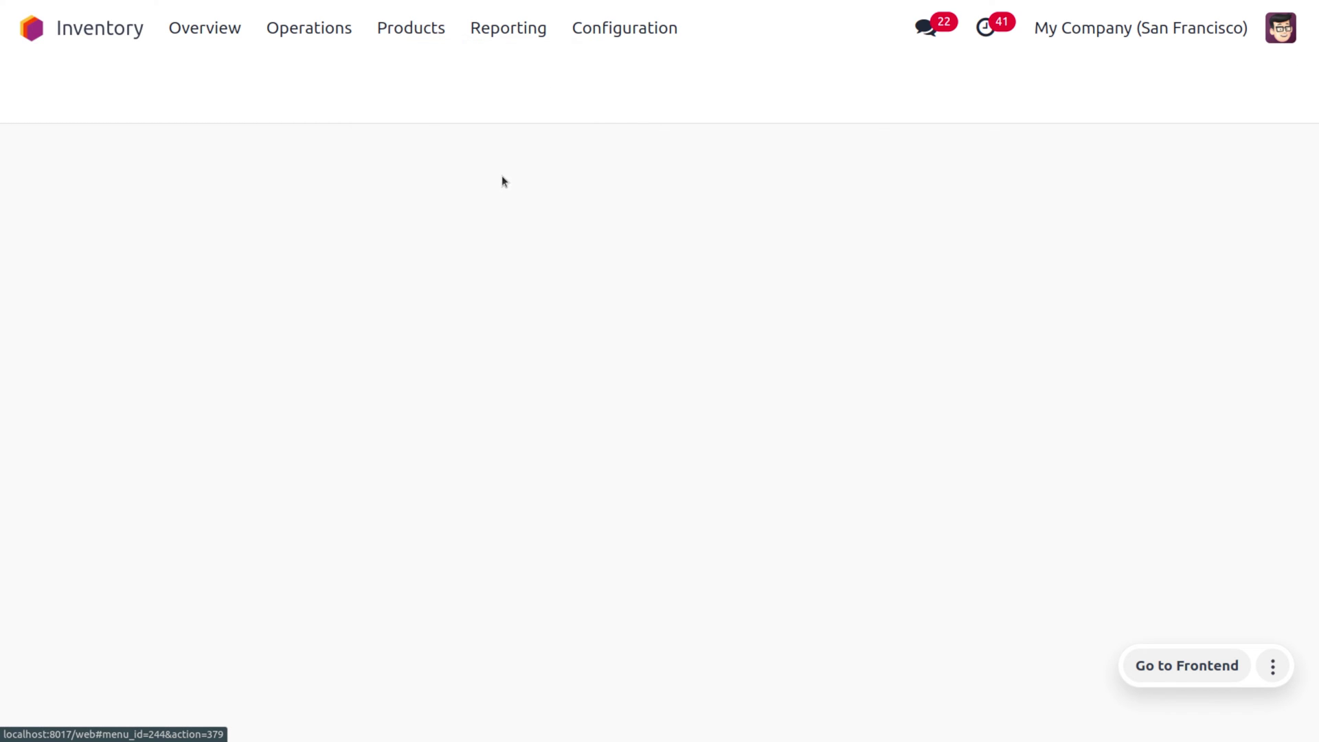
pyautogui.click(409, 31)
pyautogui.click(404, 73)
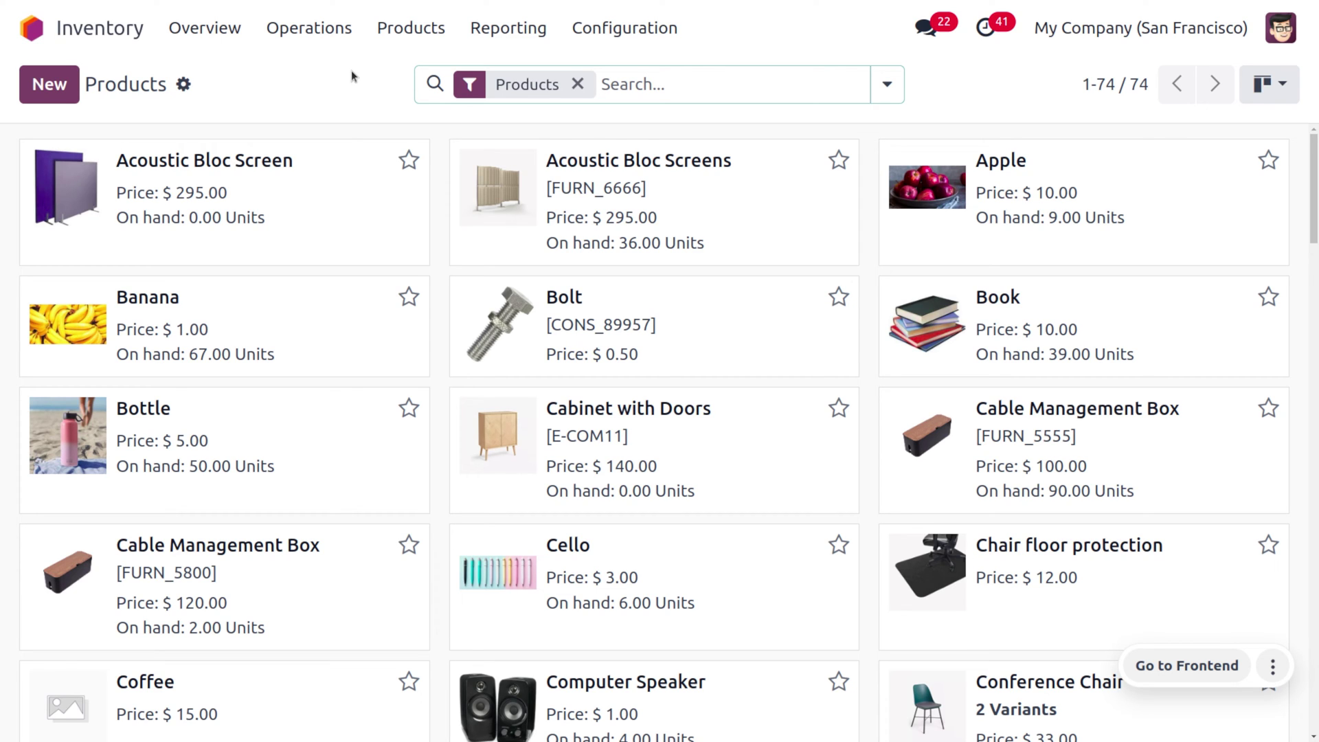
# View the Stock, Locations, Stock Valuation and Inventory Aging reports in turn.
pyautogui.click(478, 33)
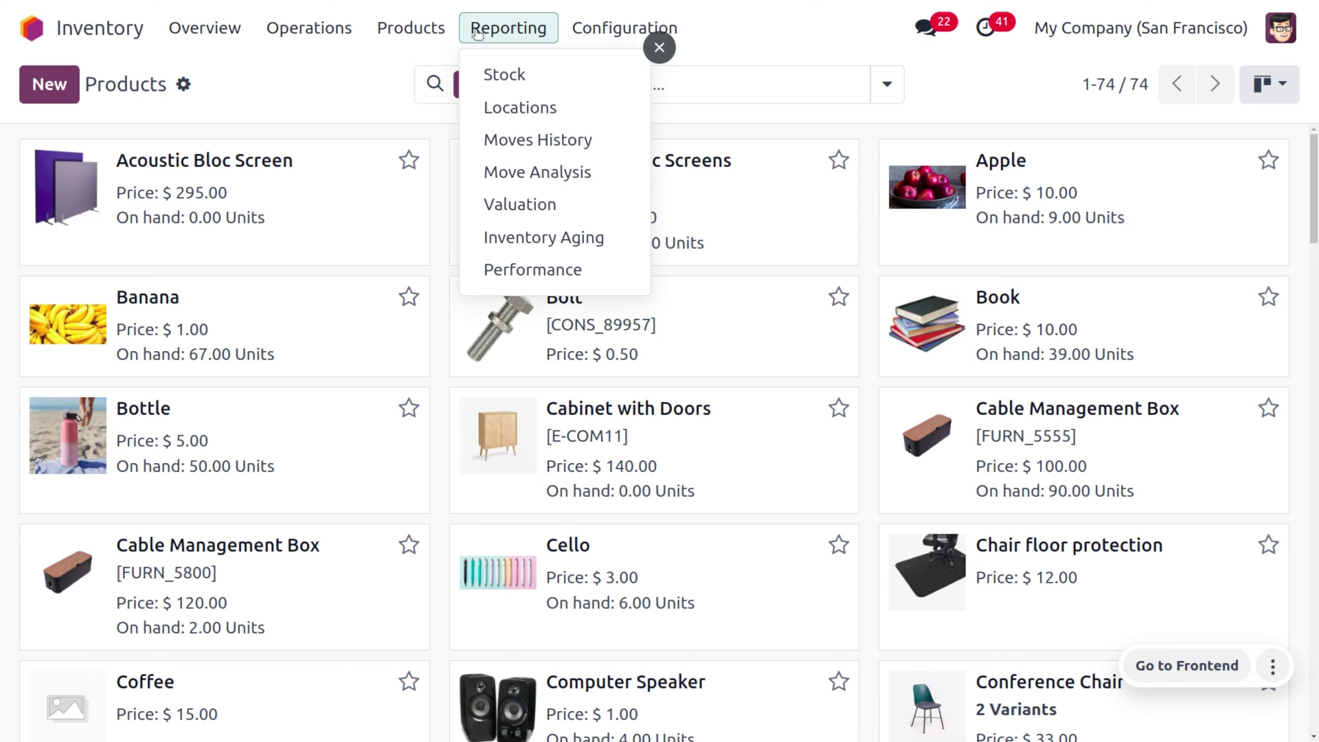
pyautogui.click(504, 83)
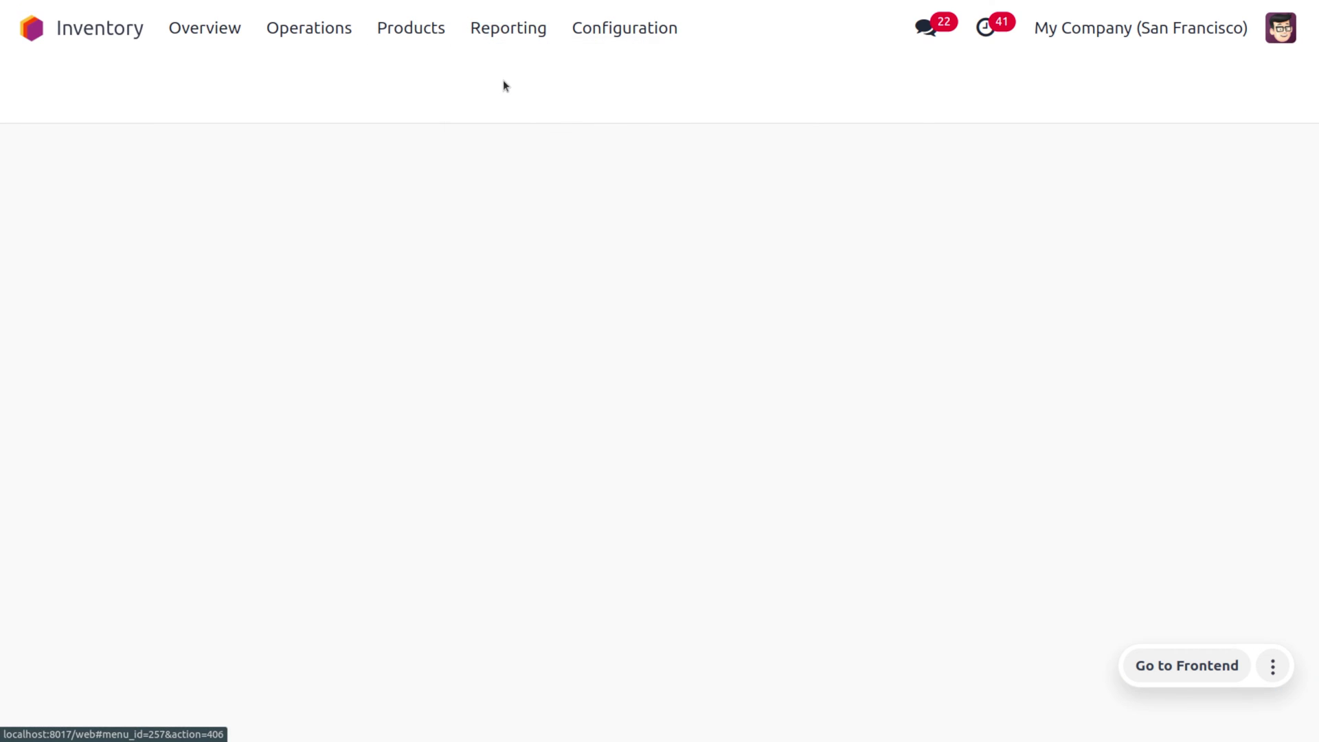
pyautogui.click(497, 28)
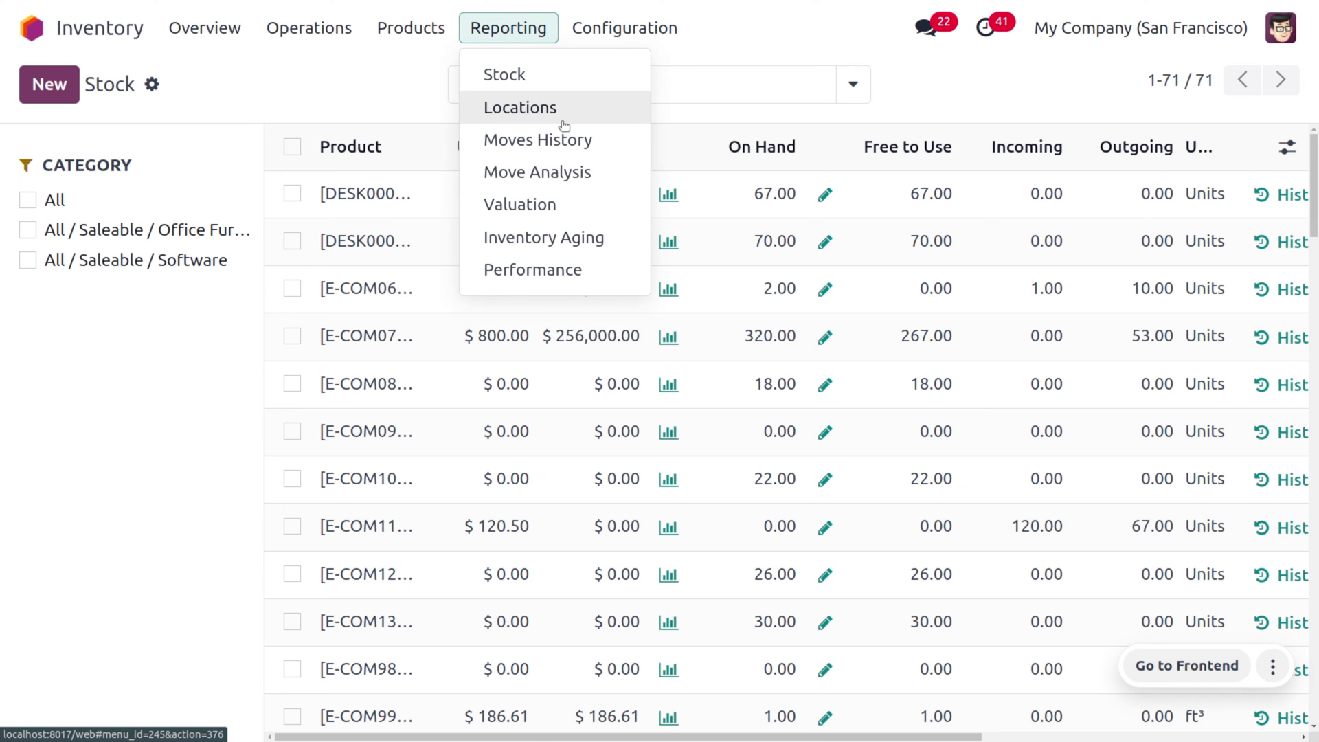
pyautogui.click(563, 126)
pyautogui.click(516, 31)
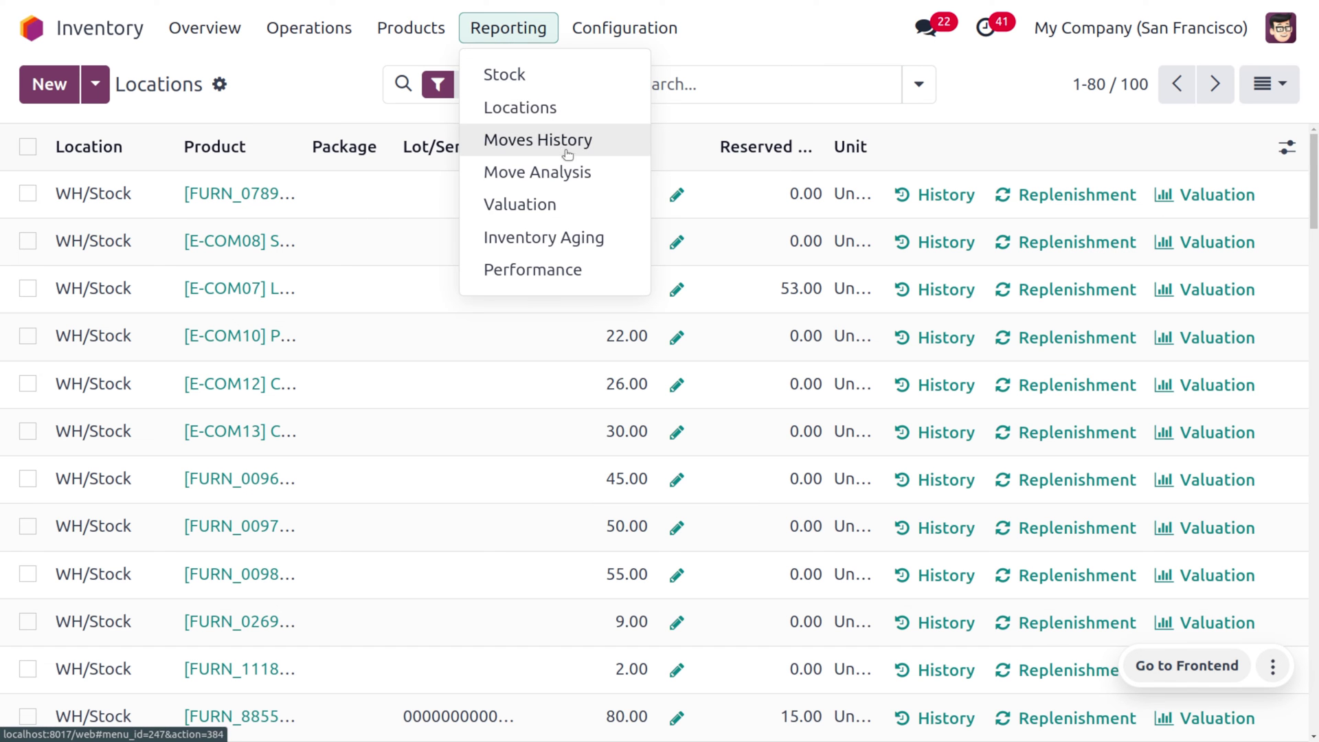
pyautogui.click(575, 201)
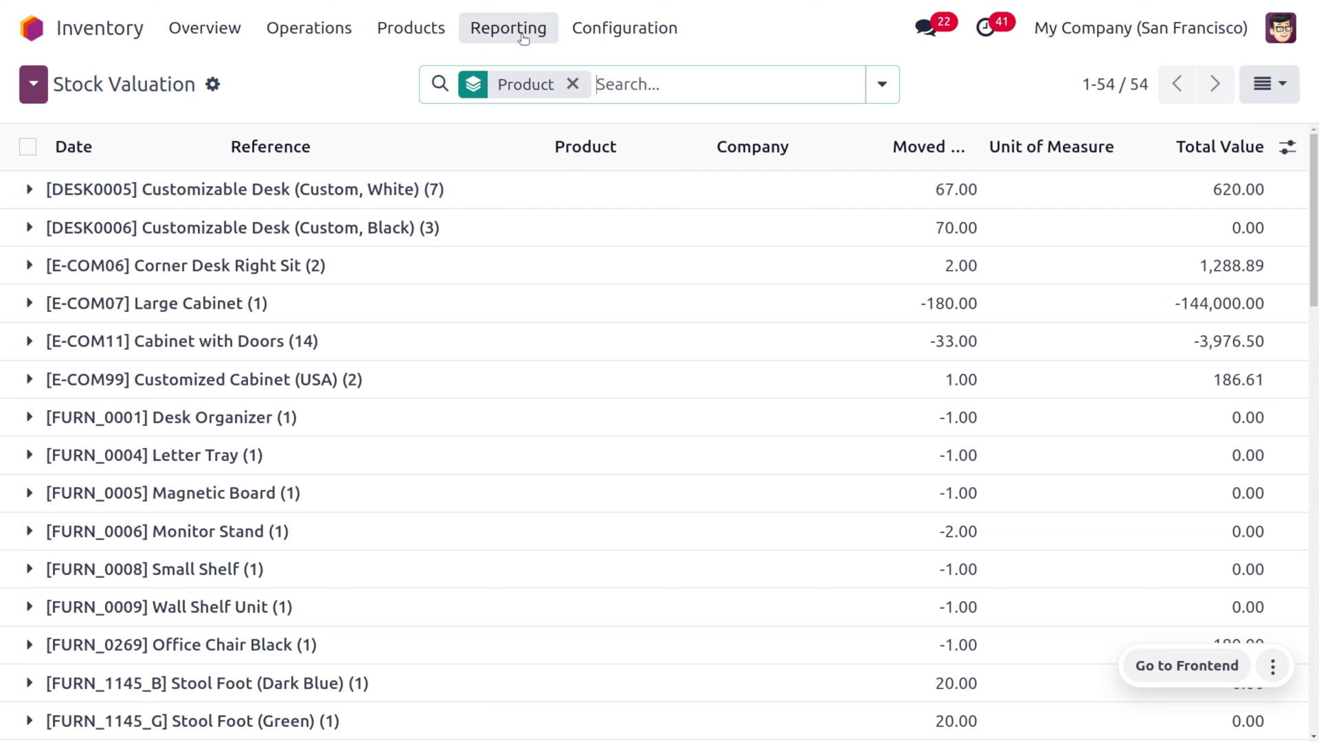
pyautogui.click(522, 35)
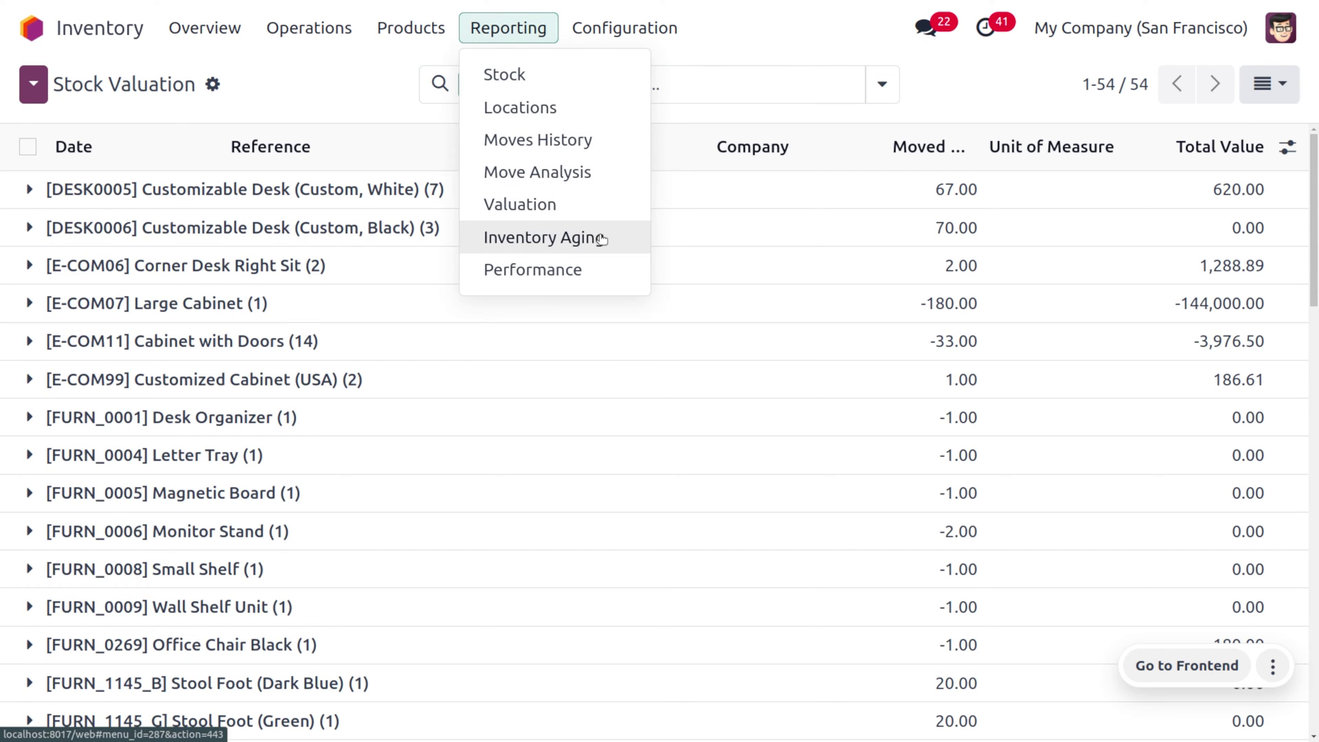
pyautogui.click(602, 238)
pyautogui.click(622, 34)
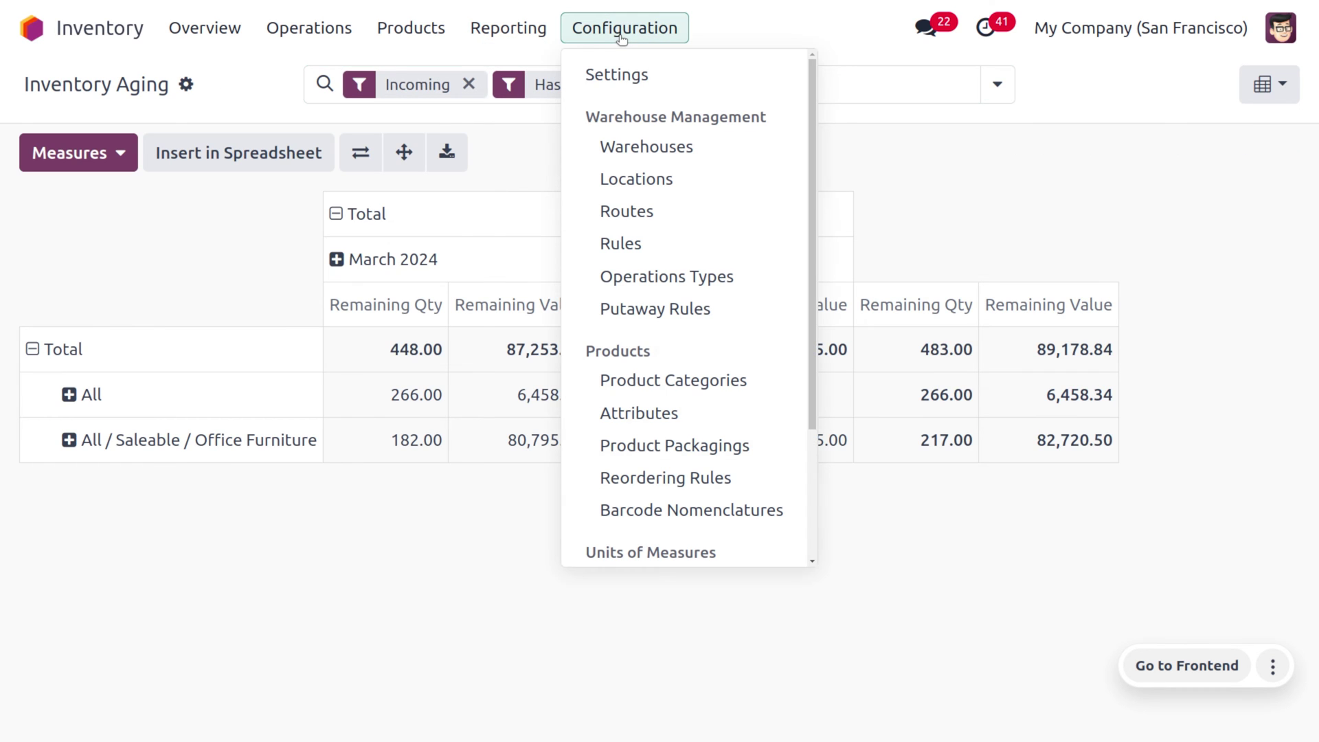
# Scroll through the Inventory settings without saving, then go back to the apps home screen.
pyautogui.click(650, 77)
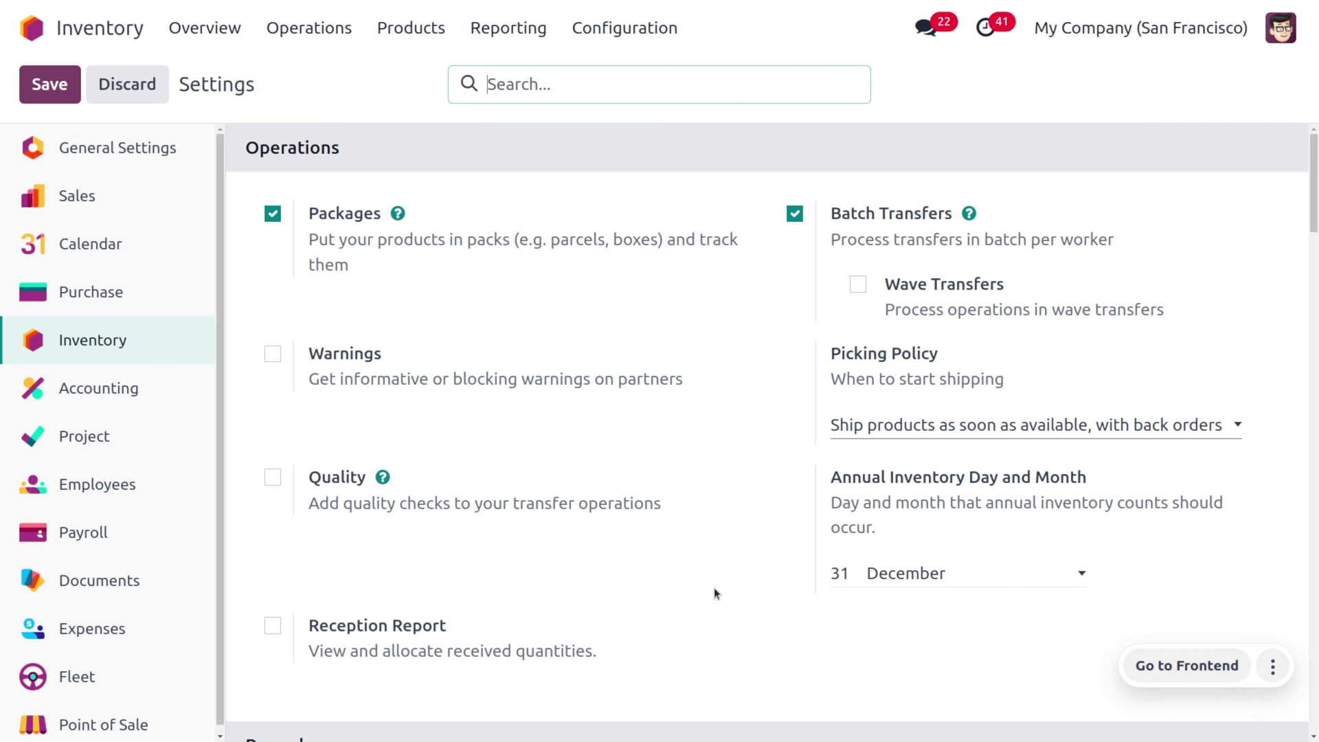
pyautogui.scroll(-2, 716, 592)
pyautogui.scroll(2, 716, 597)
pyautogui.scroll(-5, 716, 593)
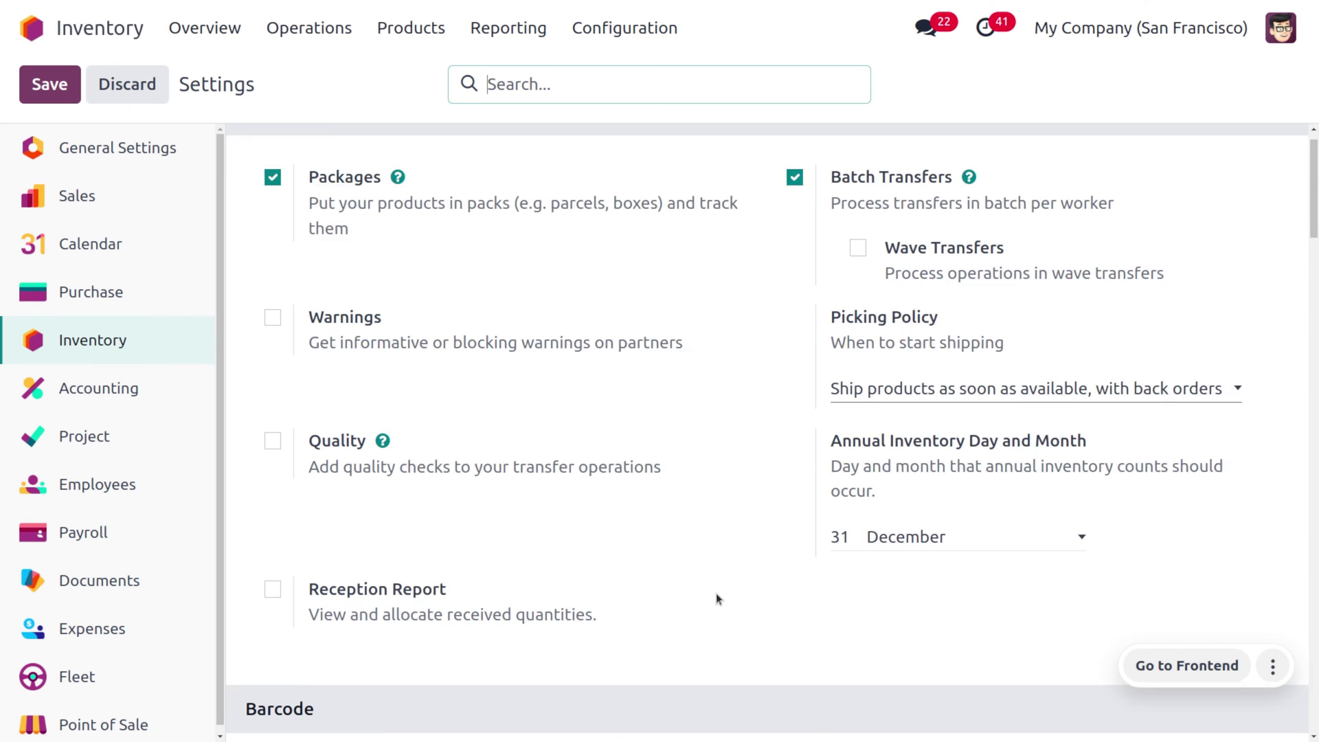
pyautogui.scroll(-6, 716, 599)
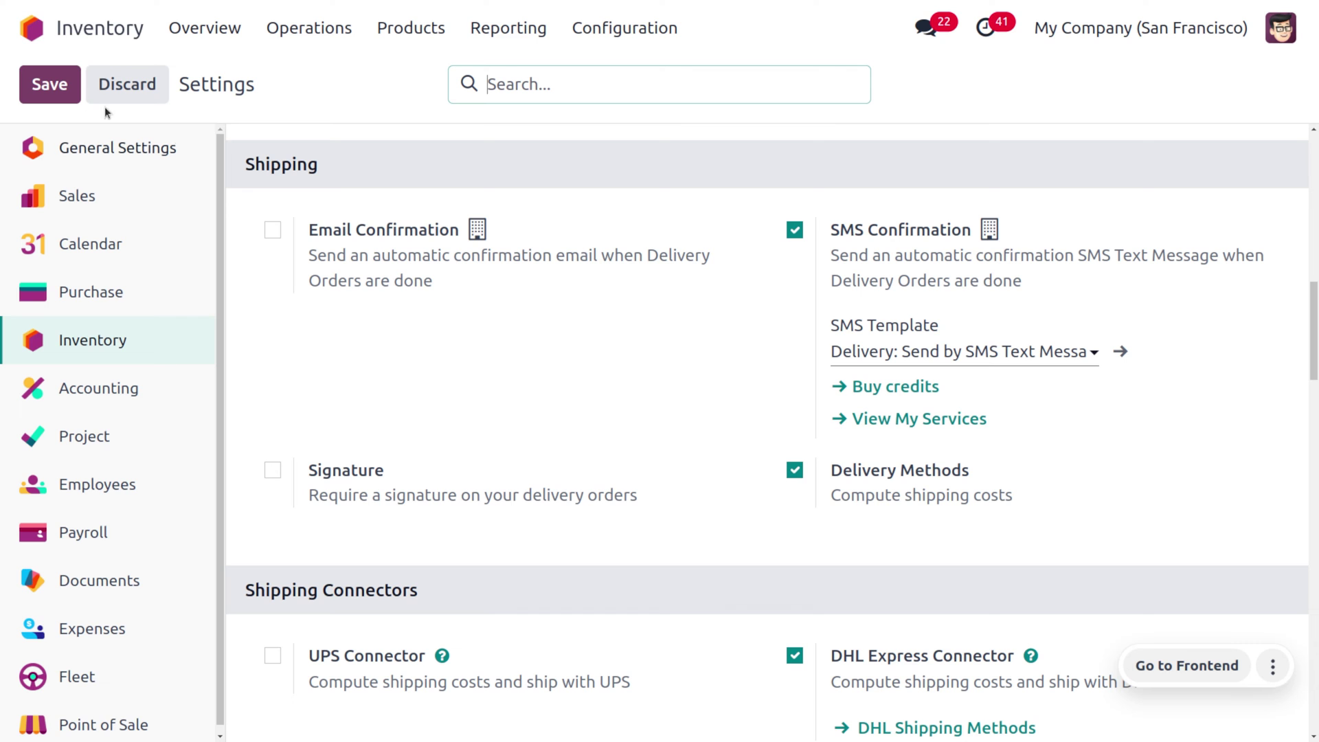
pyautogui.click(29, 28)
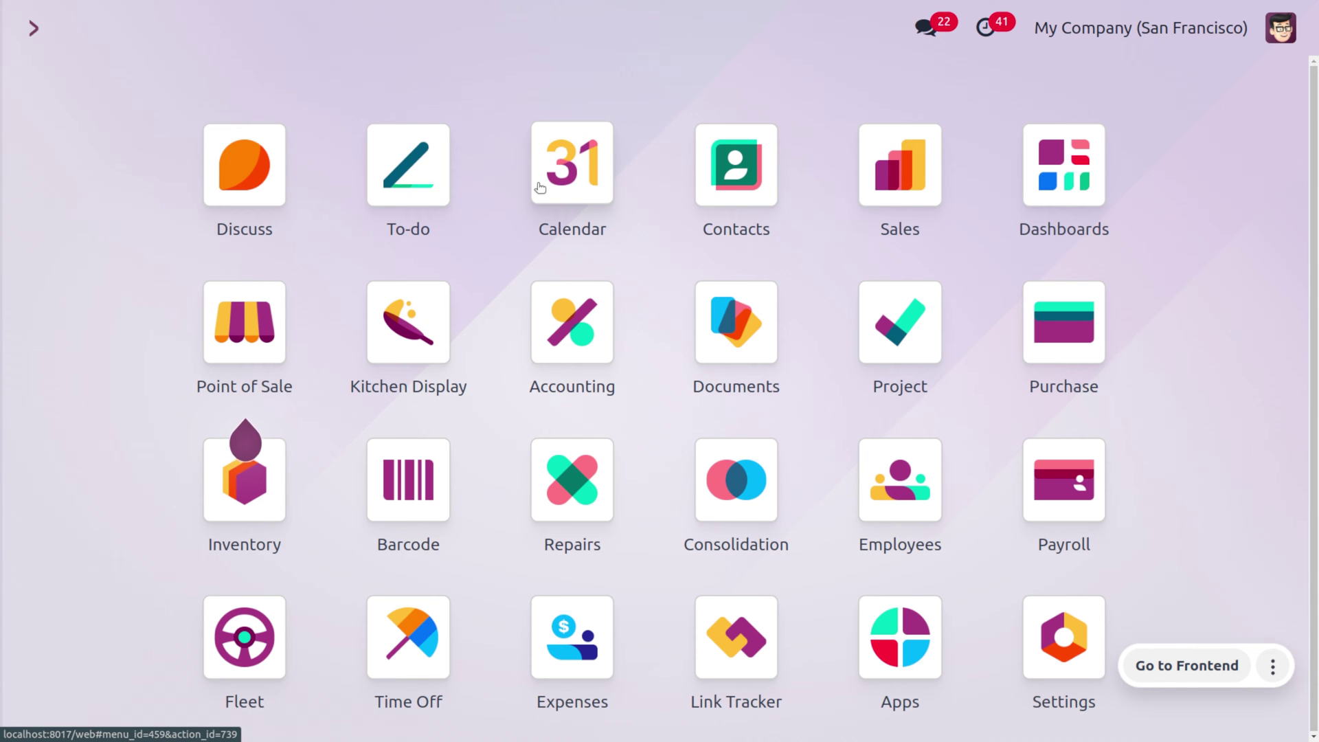
# In the demo user's record, try Inventory Administrator, set access back to User, and save.
pyautogui.write('user')
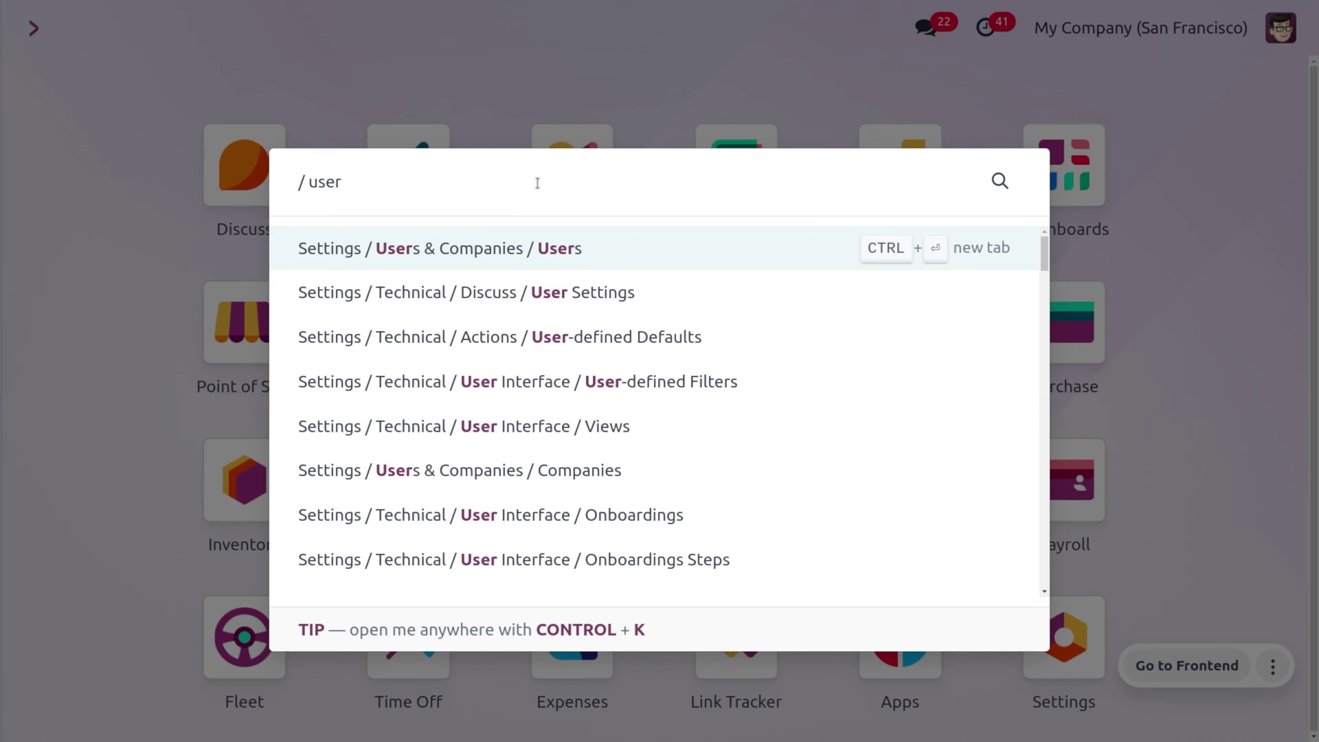
pyautogui.press('Return')
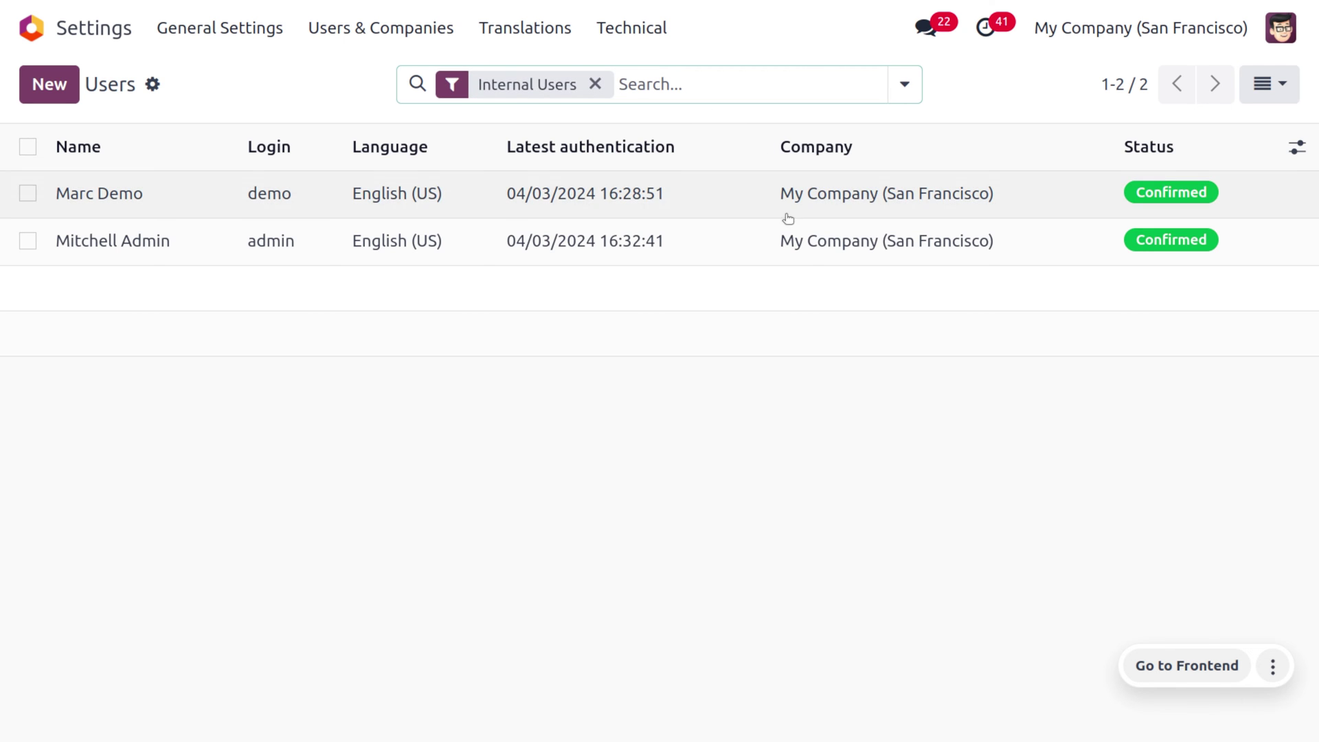
pyautogui.click(778, 206)
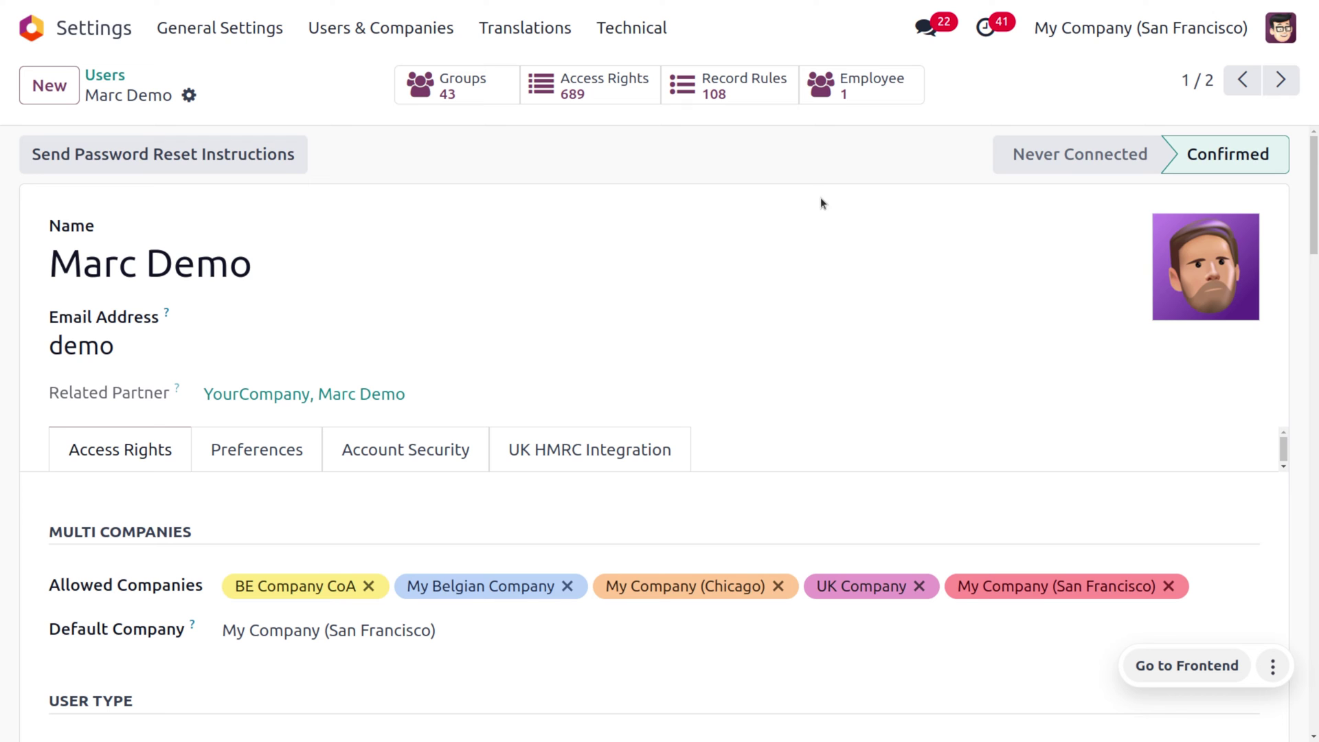
pyautogui.scroll(-4, 538, 417)
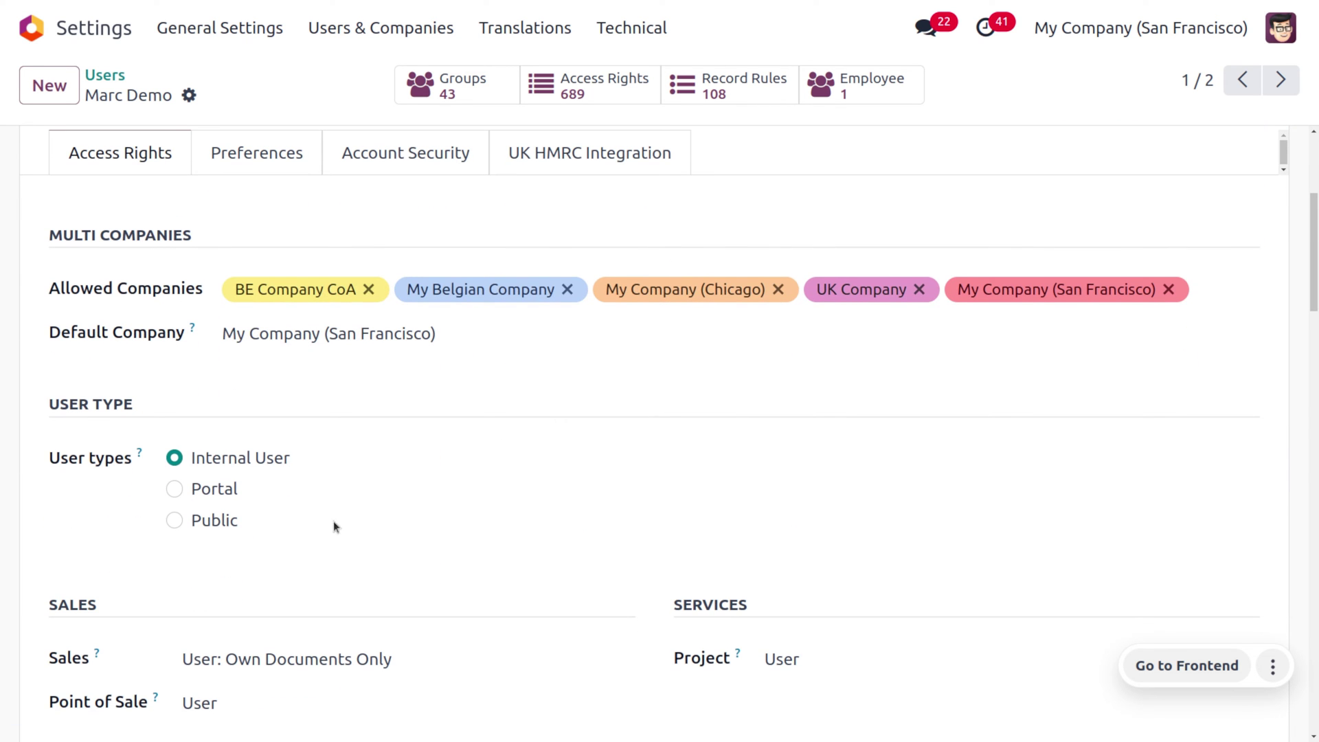
pyautogui.scroll(-6, 599, 461)
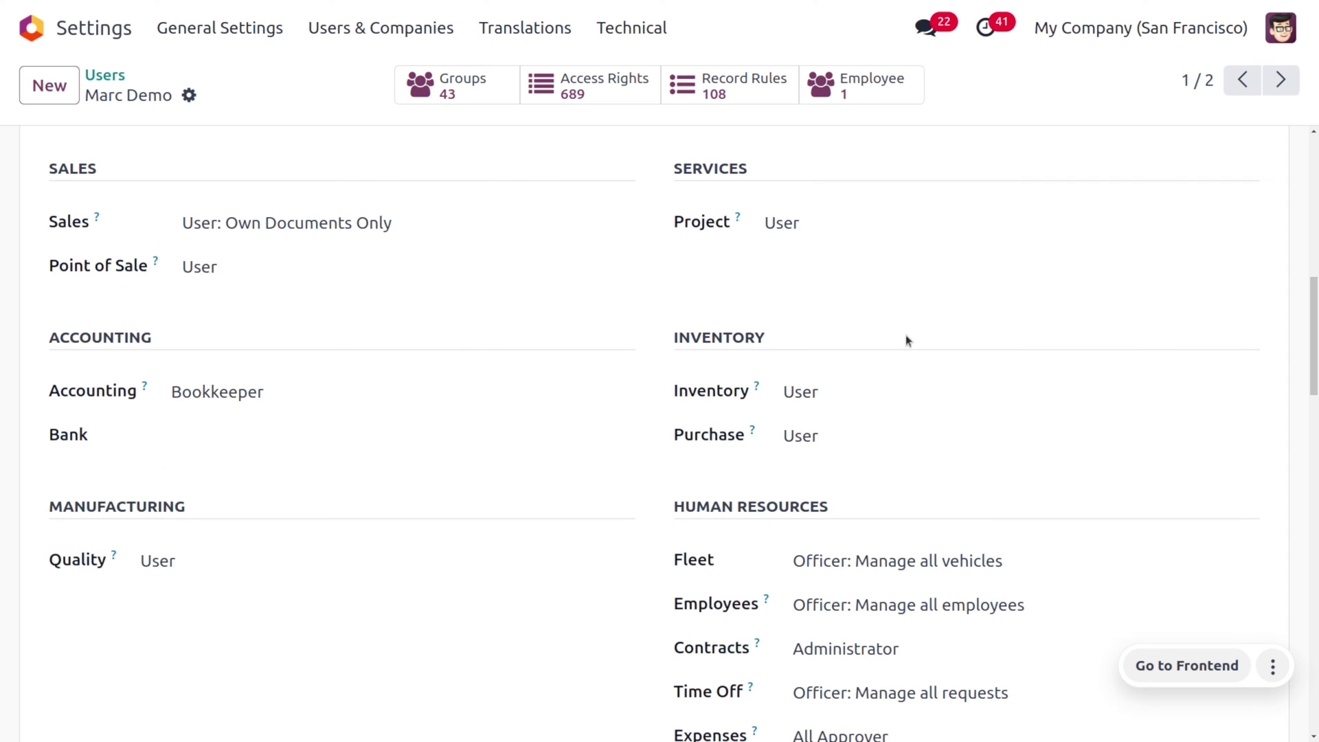
pyautogui.click(804, 406)
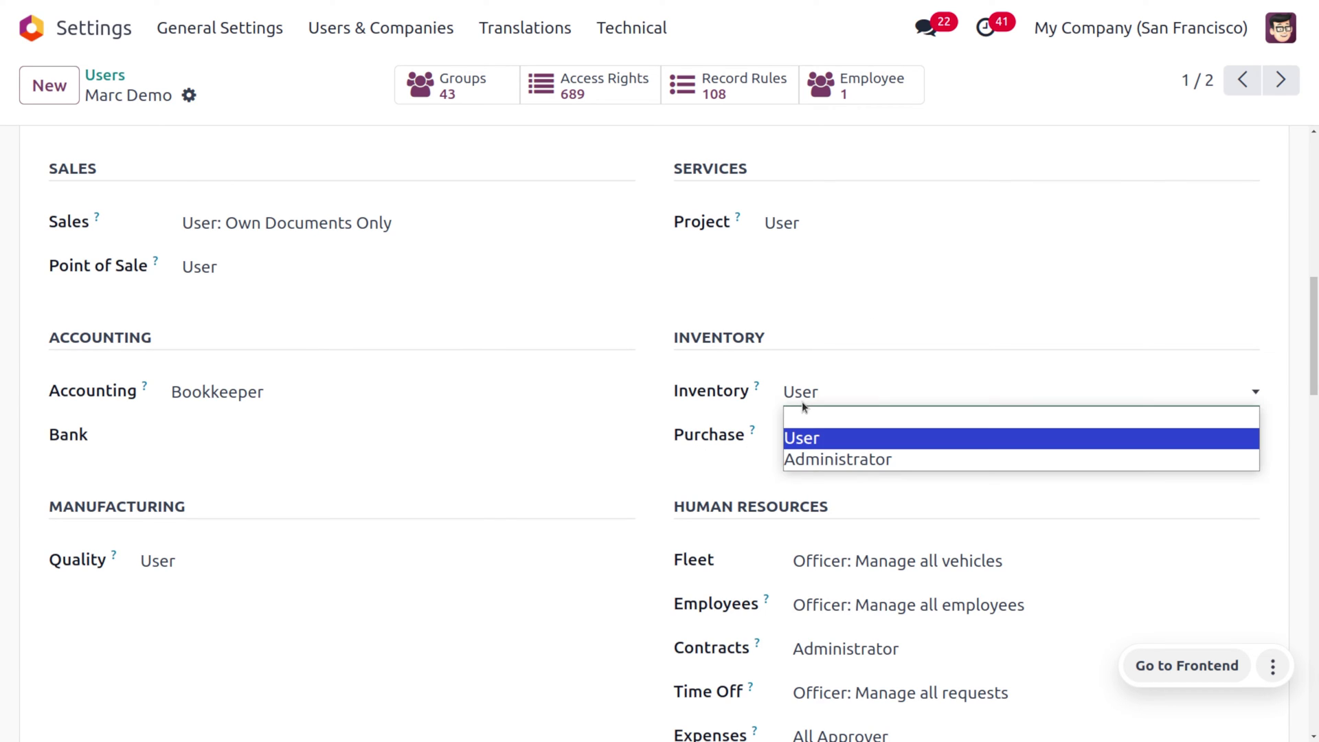
pyautogui.click(819, 463)
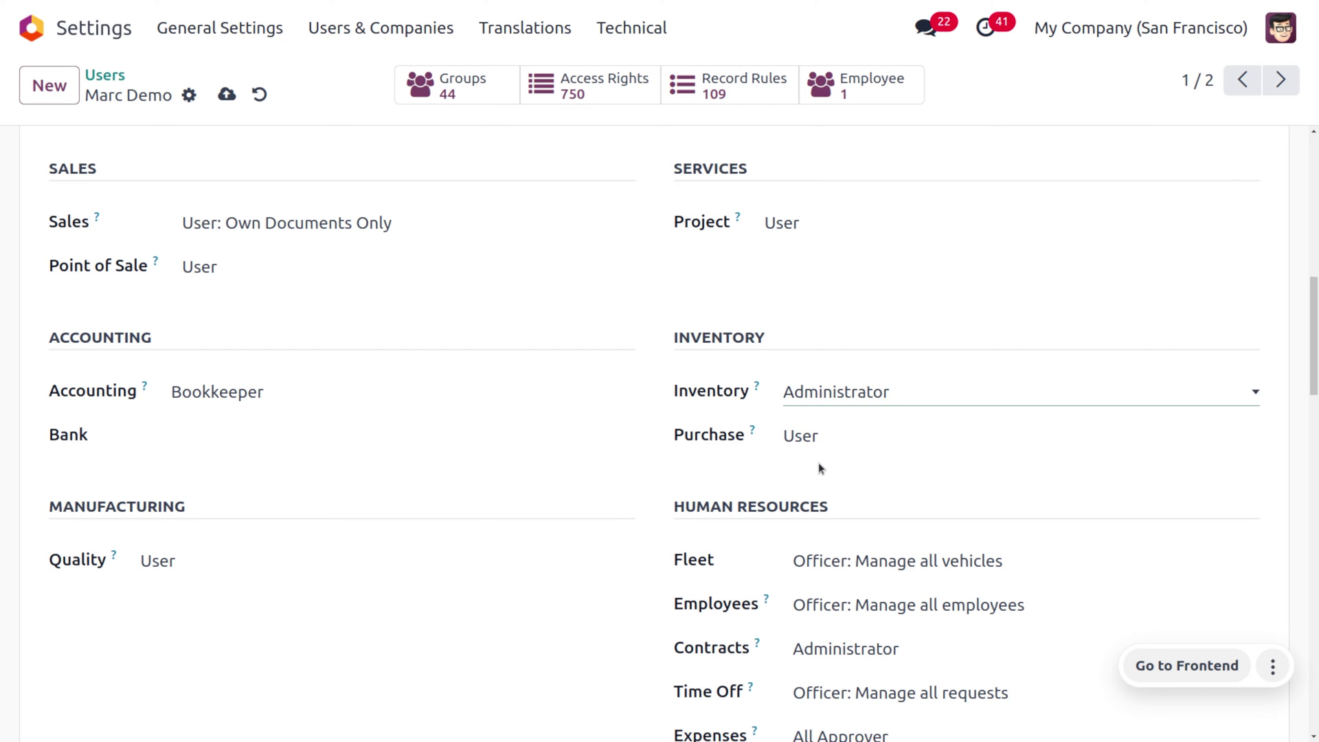
pyautogui.click(807, 393)
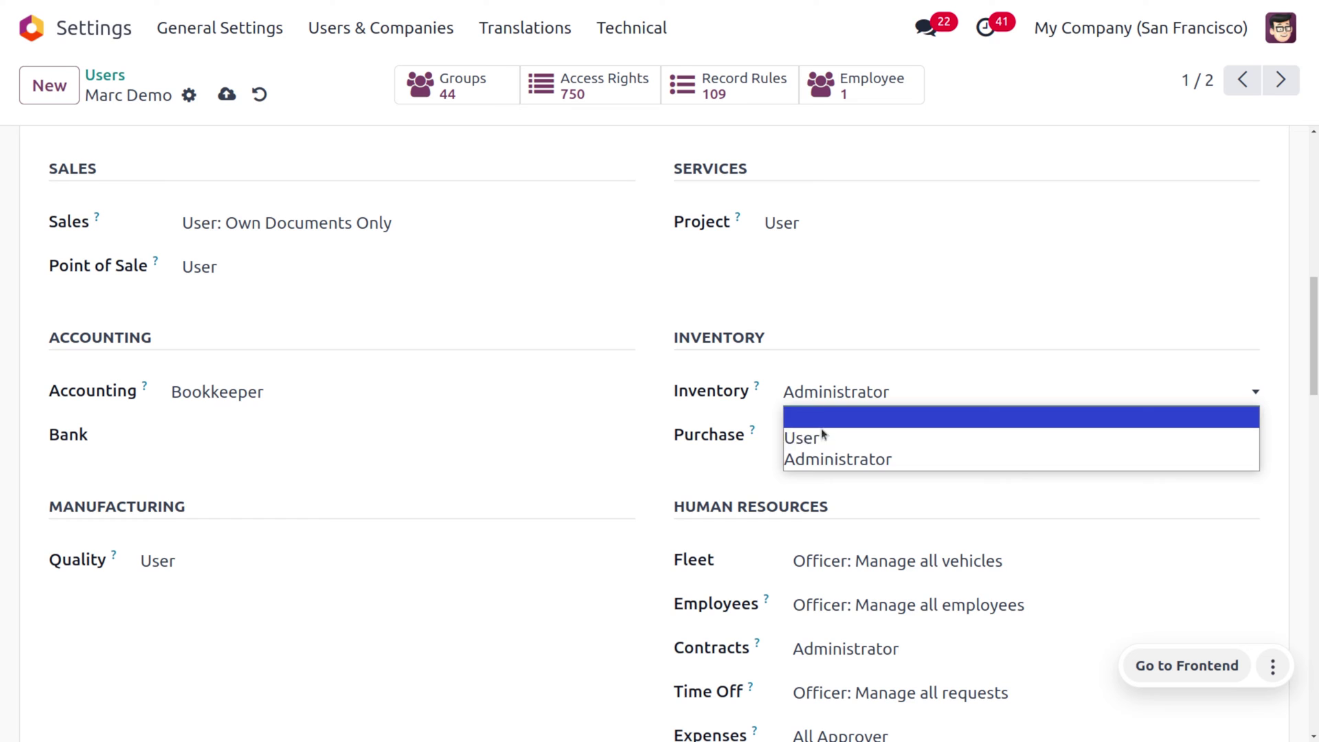
pyautogui.click(822, 434)
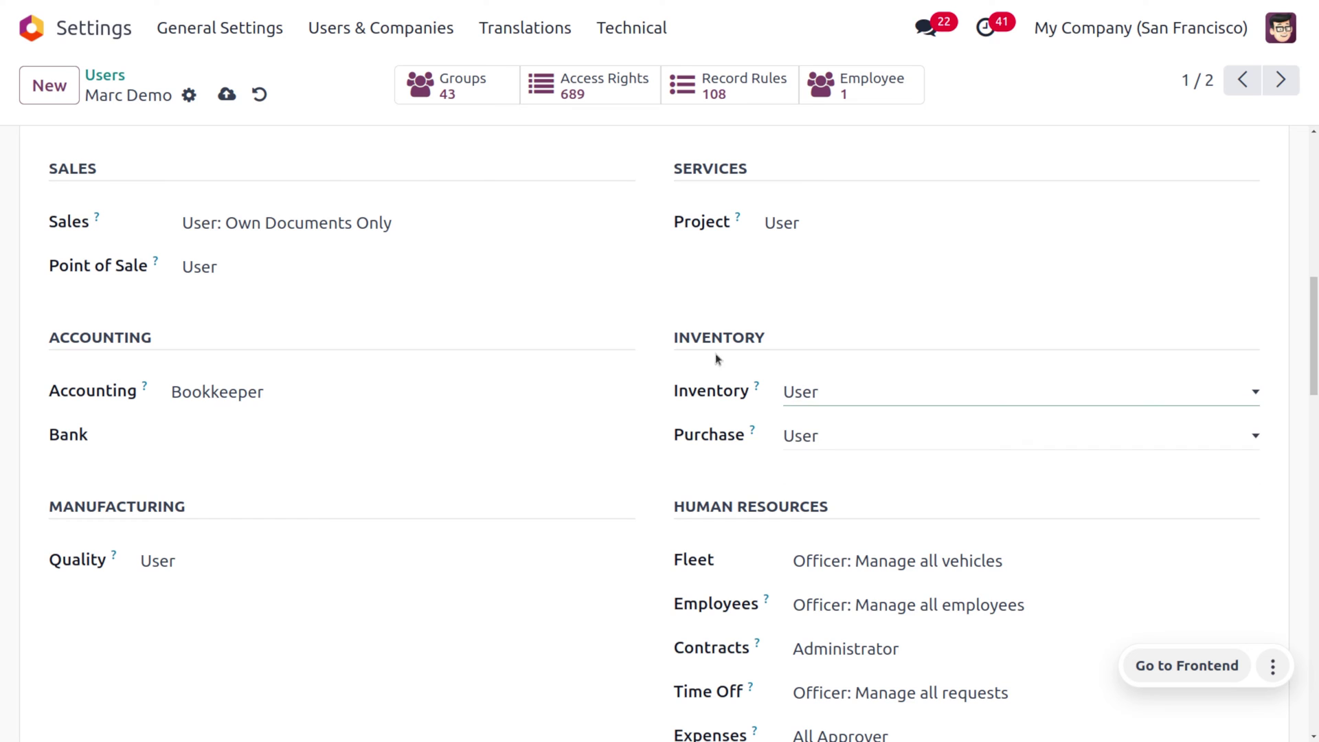
pyautogui.click(227, 95)
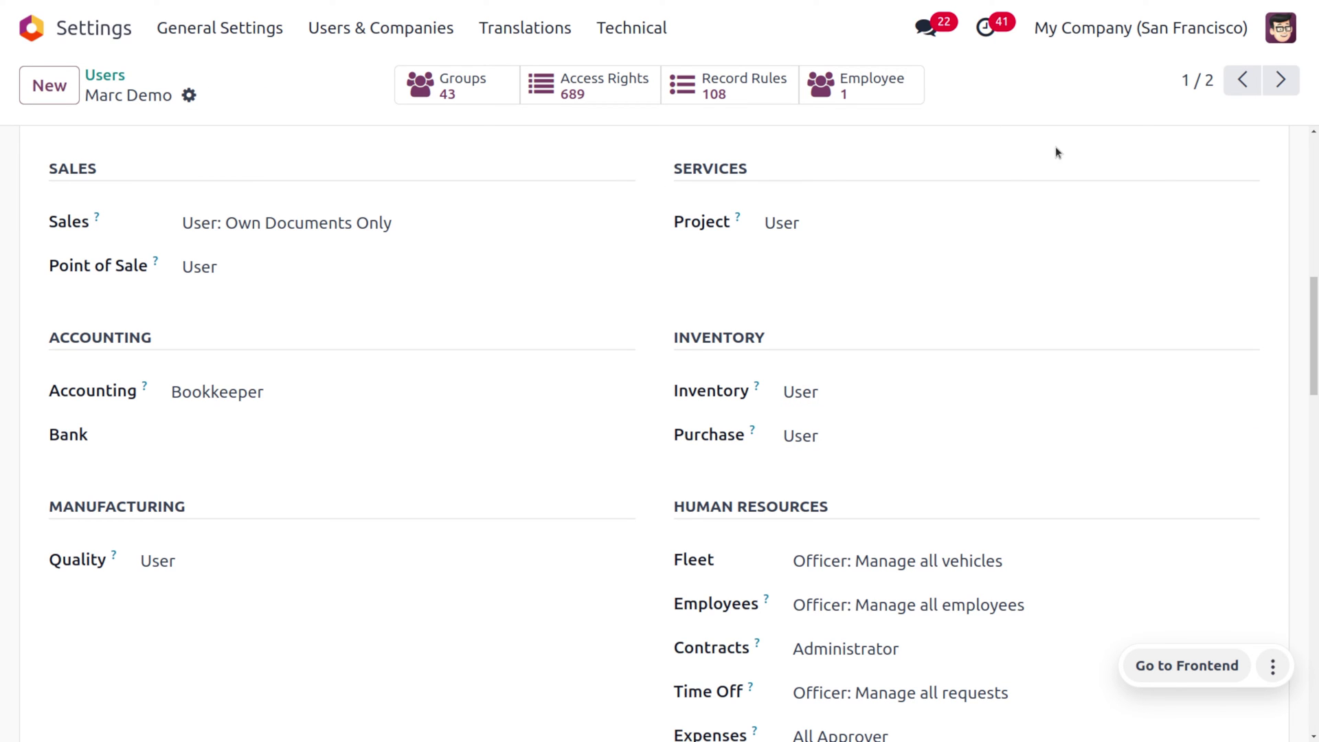
# Log out of the admin session and sign in as the demo user.
pyautogui.click(1272, 29)
pyautogui.click(1220, 290)
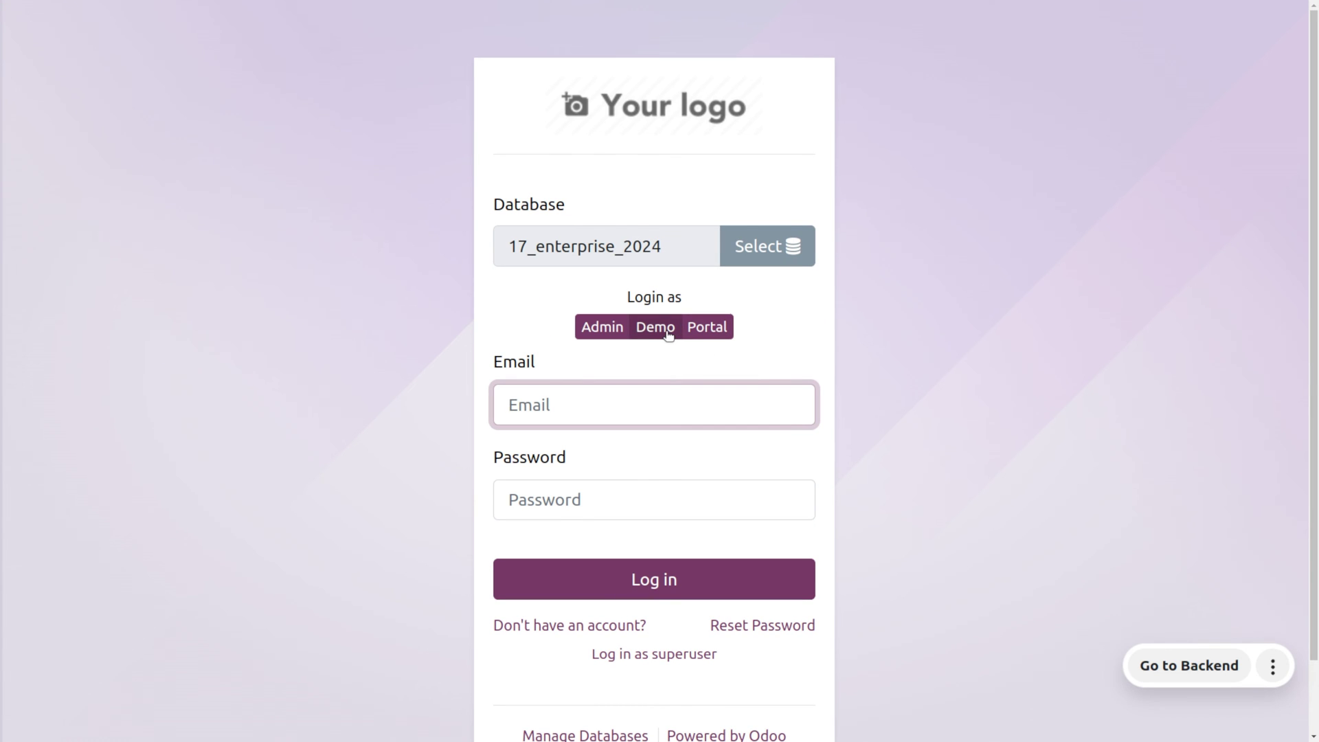
pyautogui.click(665, 331)
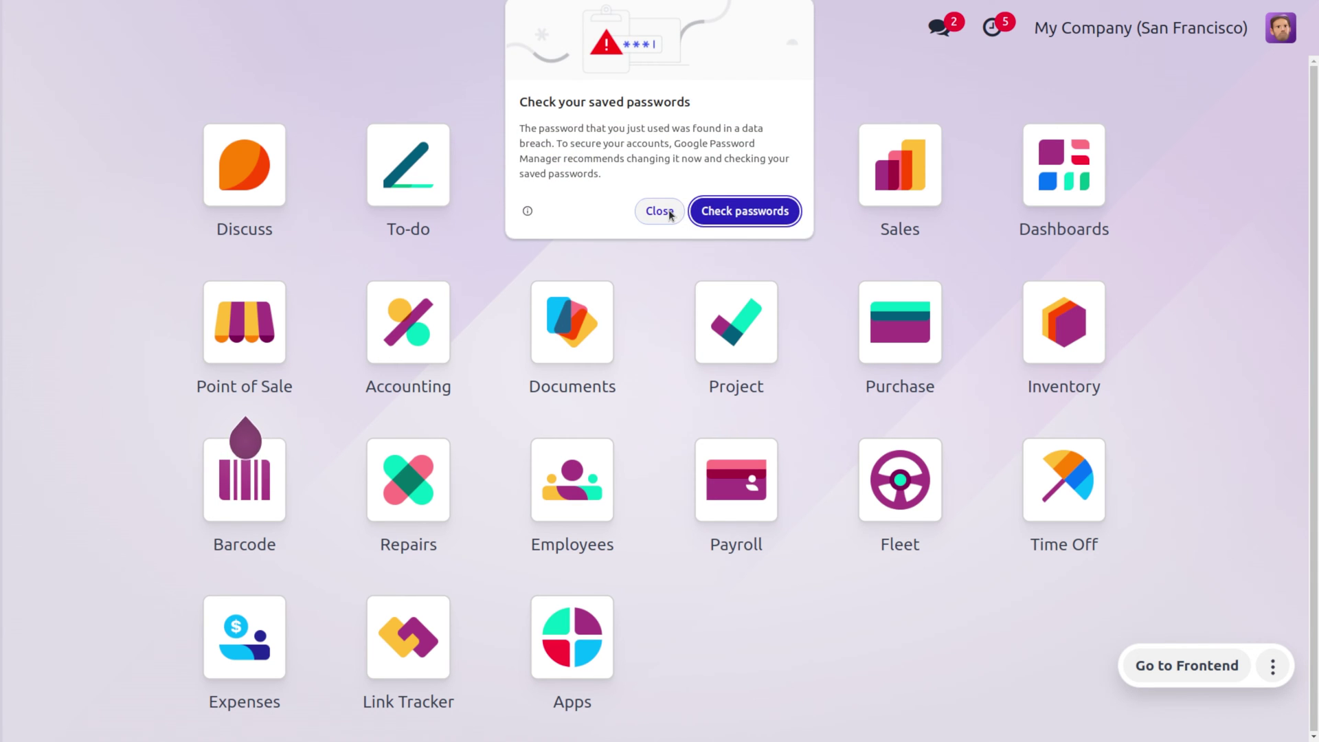
# Dismiss the browser password warning, open Inventory, and browse its Operations menu.
pyautogui.click(663, 211)
pyautogui.write('in')
pyautogui.press('Return')
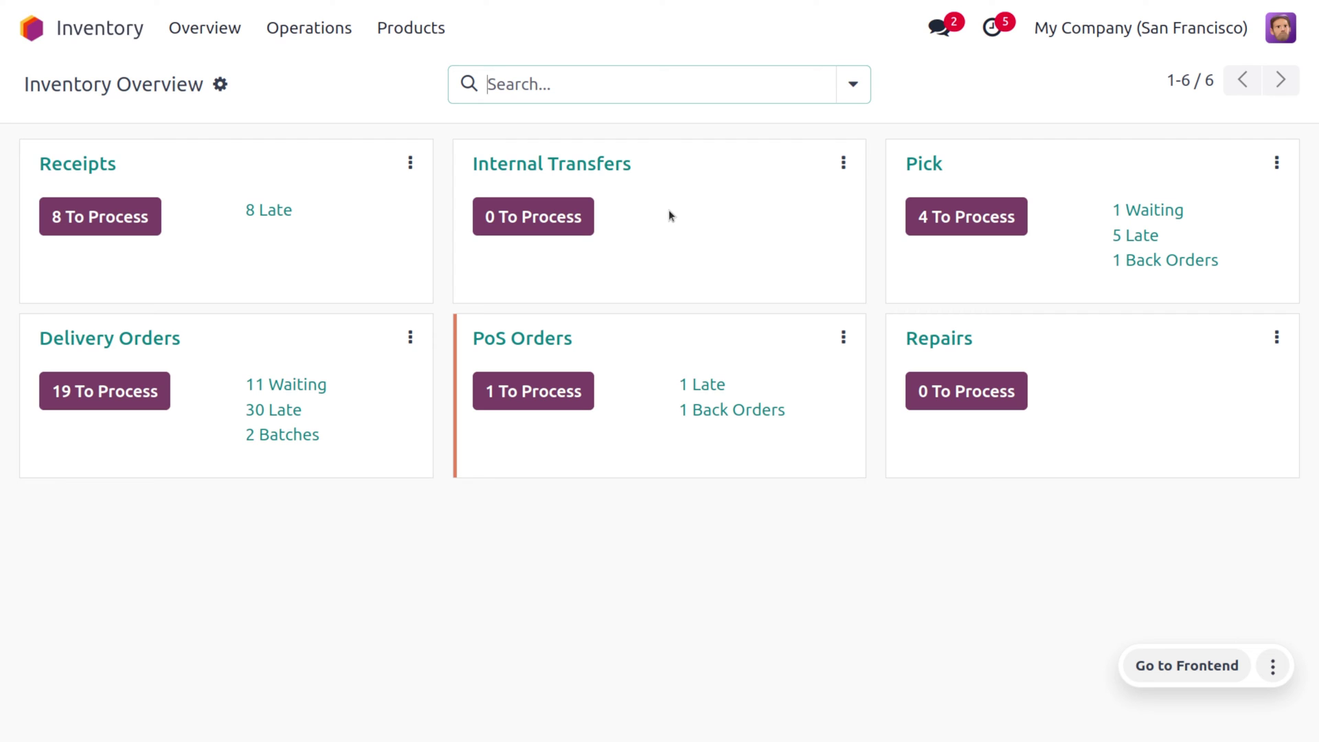
pyautogui.click(319, 100)
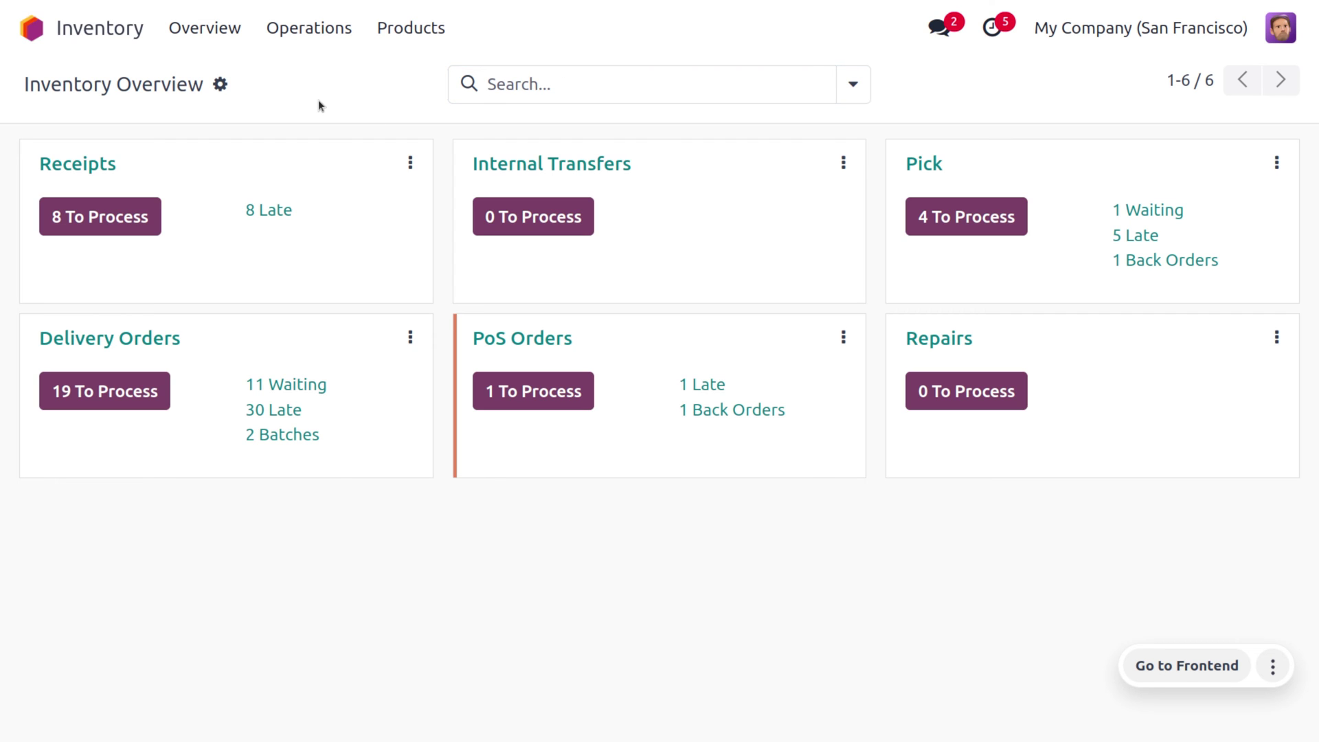
pyautogui.click(172, 21)
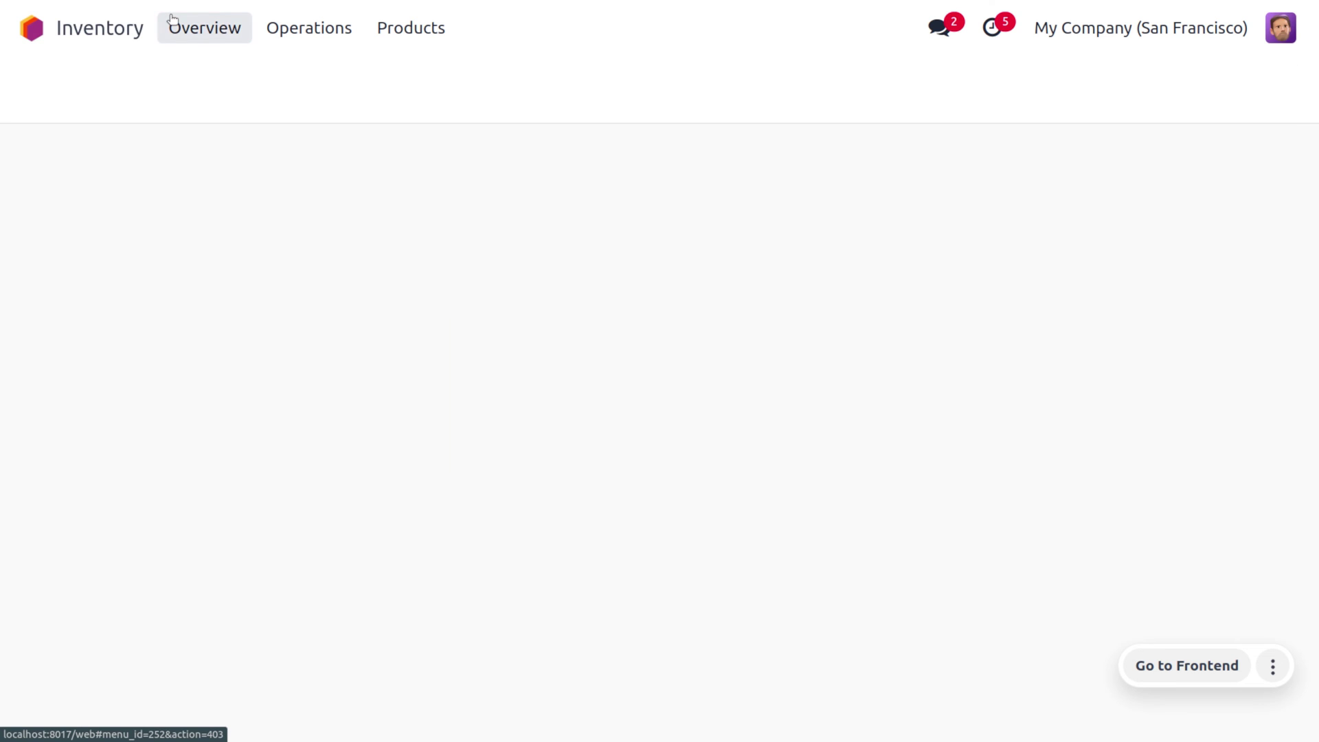
pyautogui.click(302, 24)
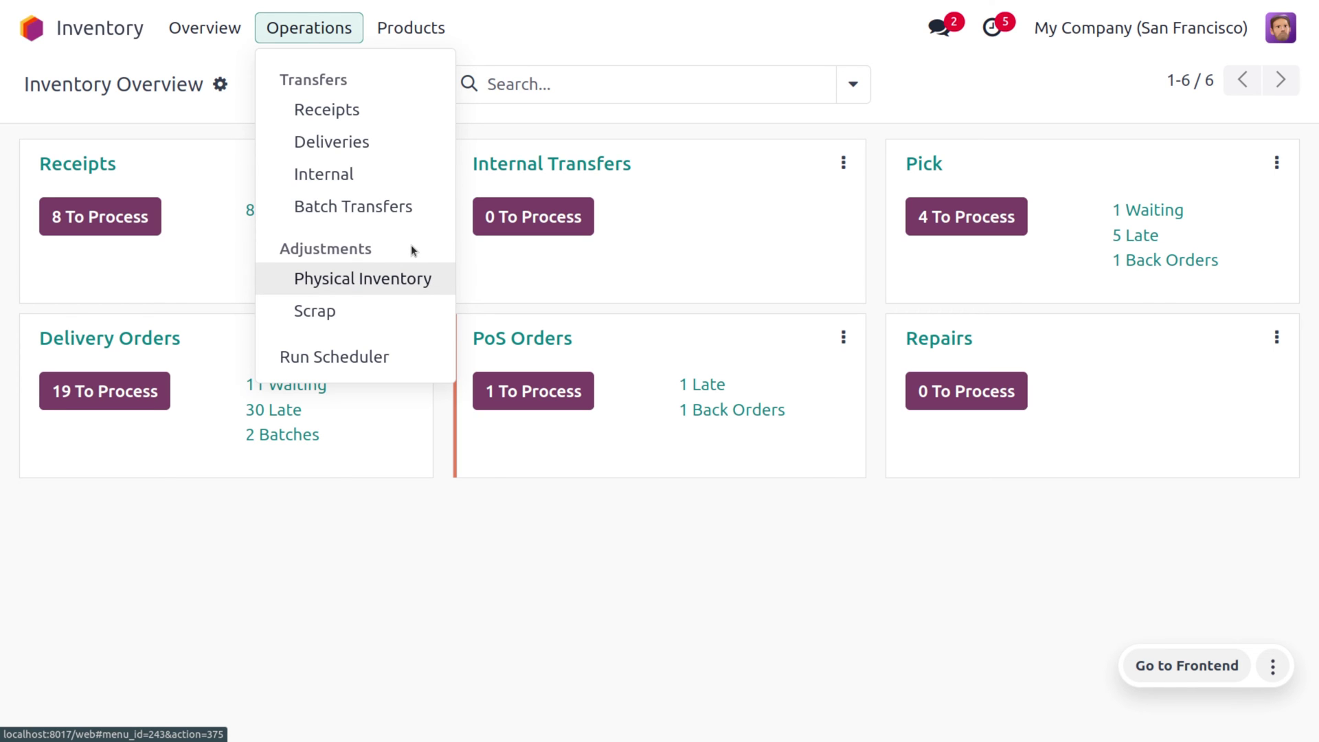
# Open the Inventory Products catalogue from the Products menu.
pyautogui.click(402, 20)
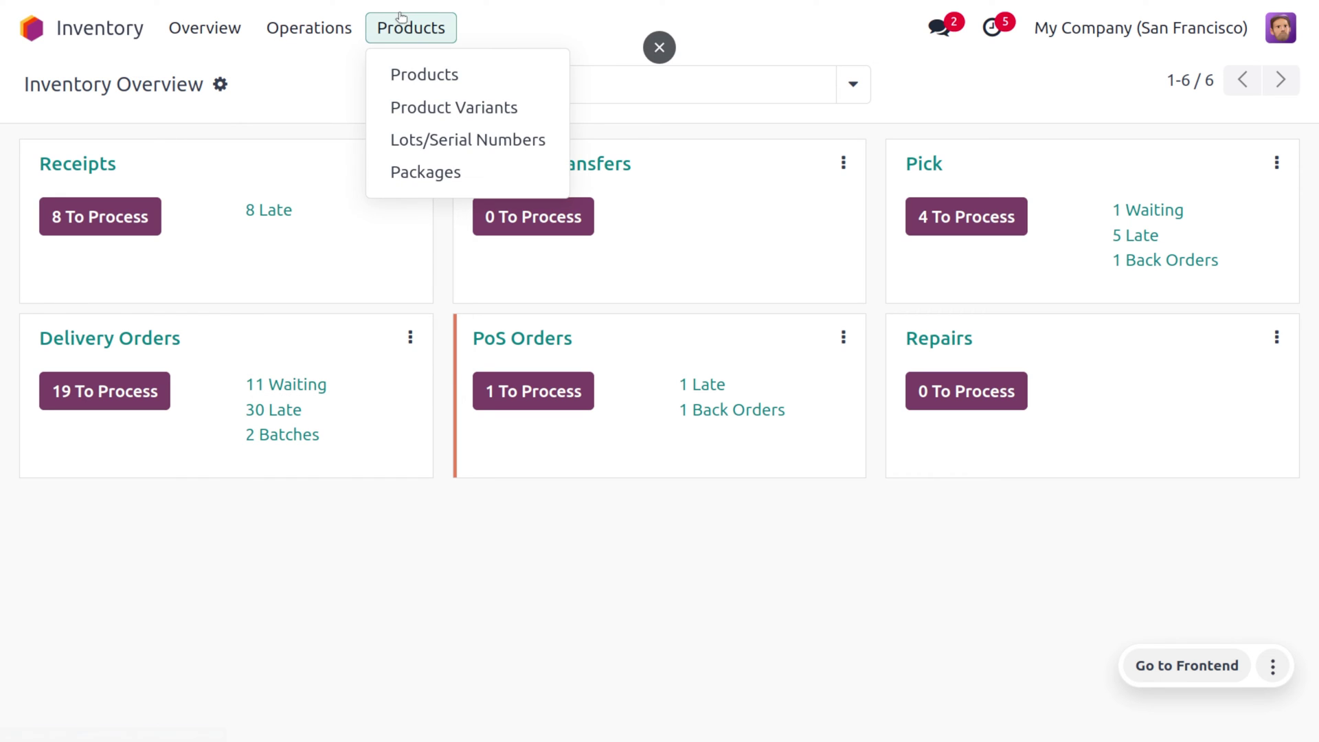
pyautogui.click(402, 19)
pyautogui.click(402, 19)
pyautogui.click(454, 71)
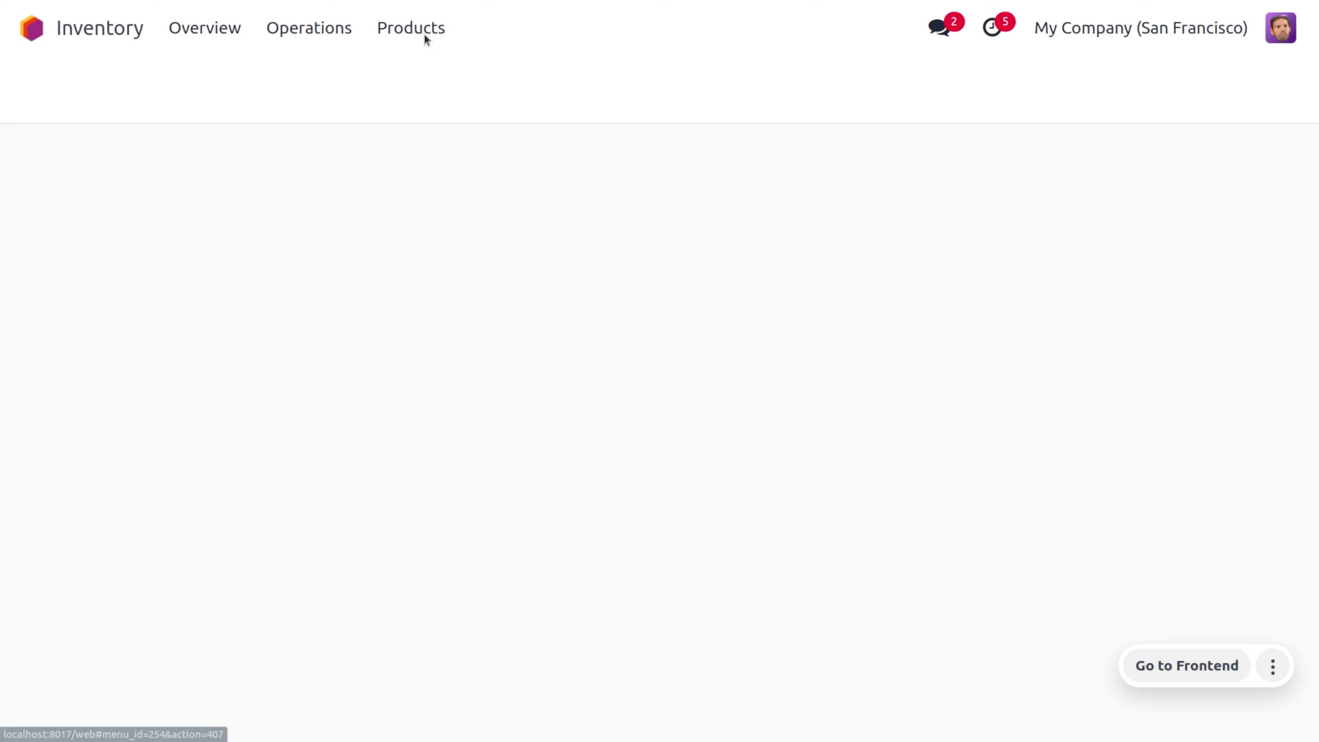
pyautogui.click(426, 35)
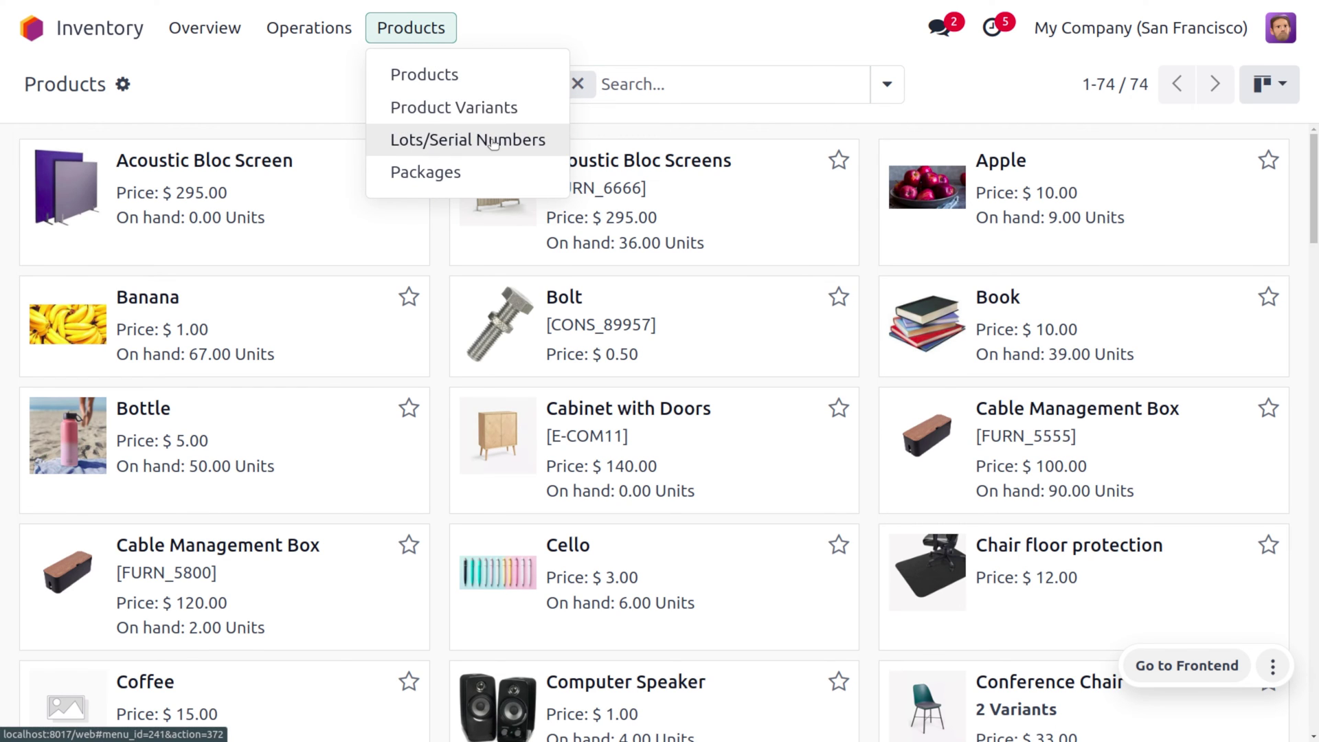
pyautogui.click(577, 26)
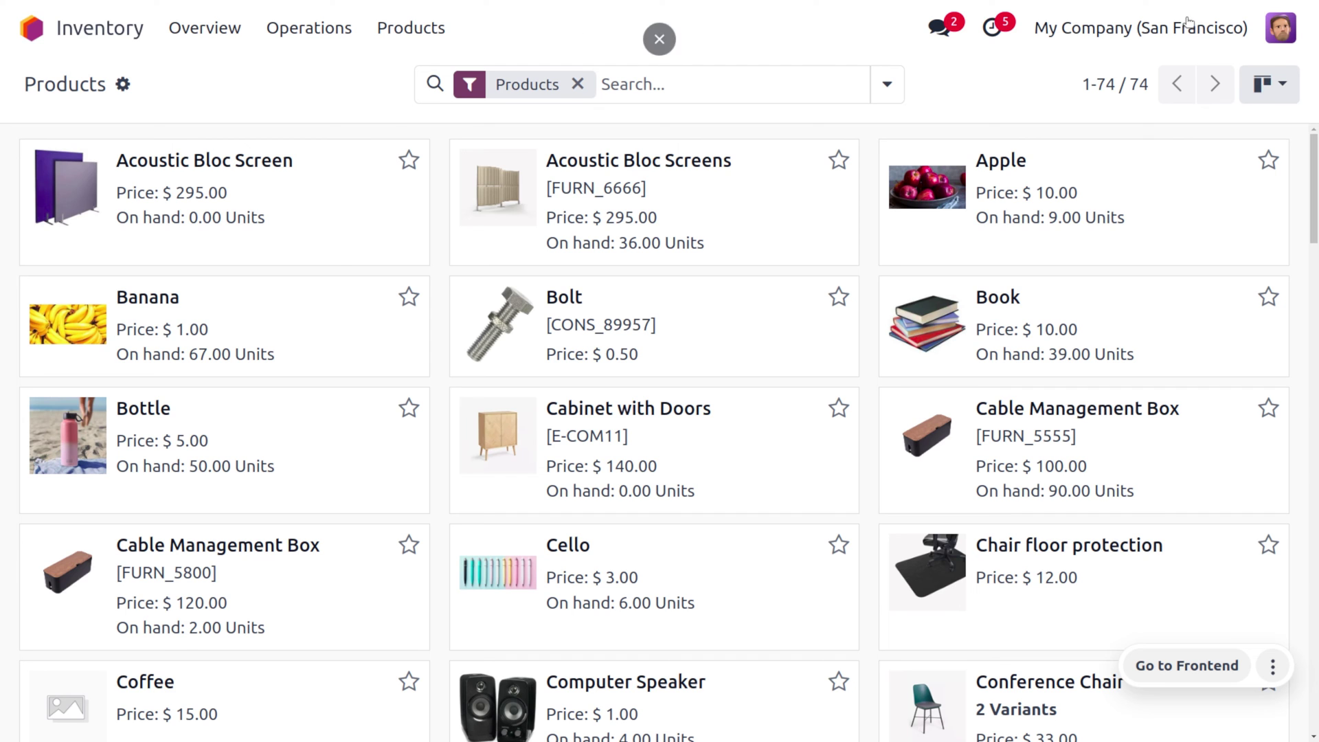
# Log out of the demo session and sign back in as the administrator.
pyautogui.click(1290, 36)
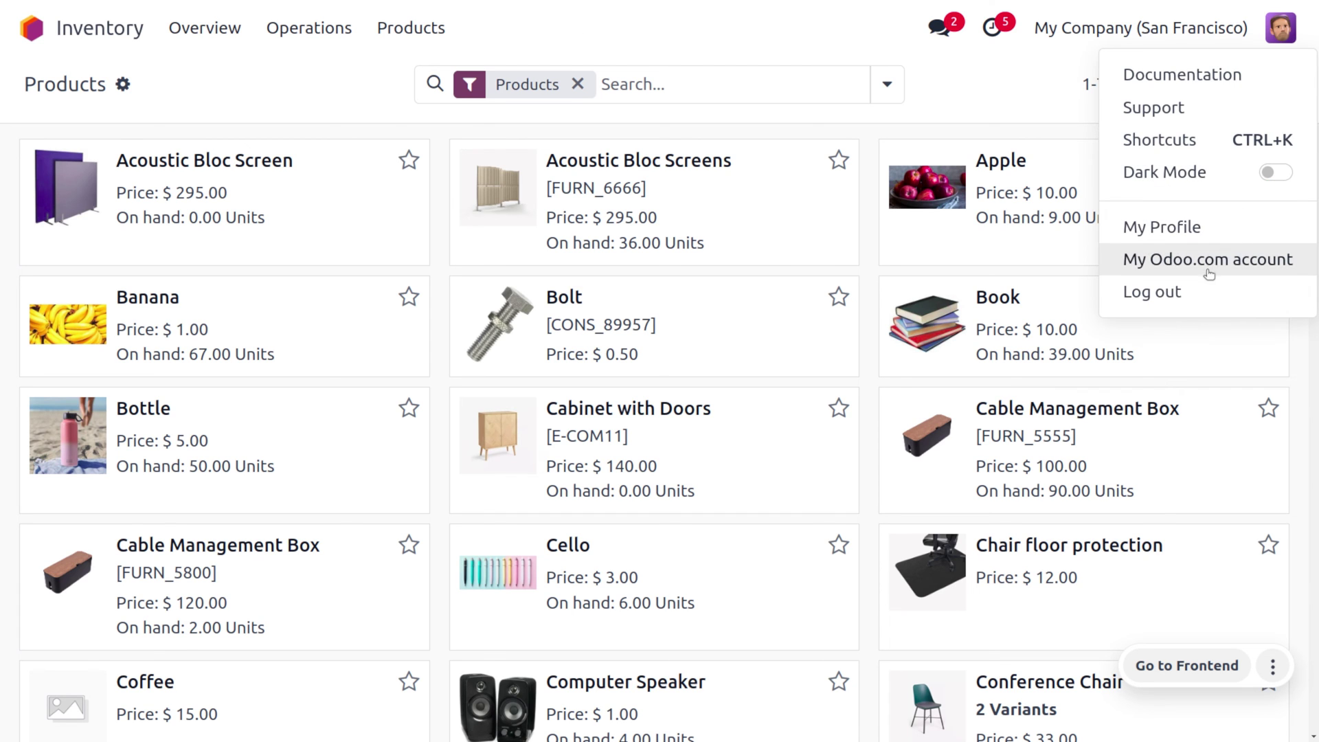
pyautogui.click(1193, 288)
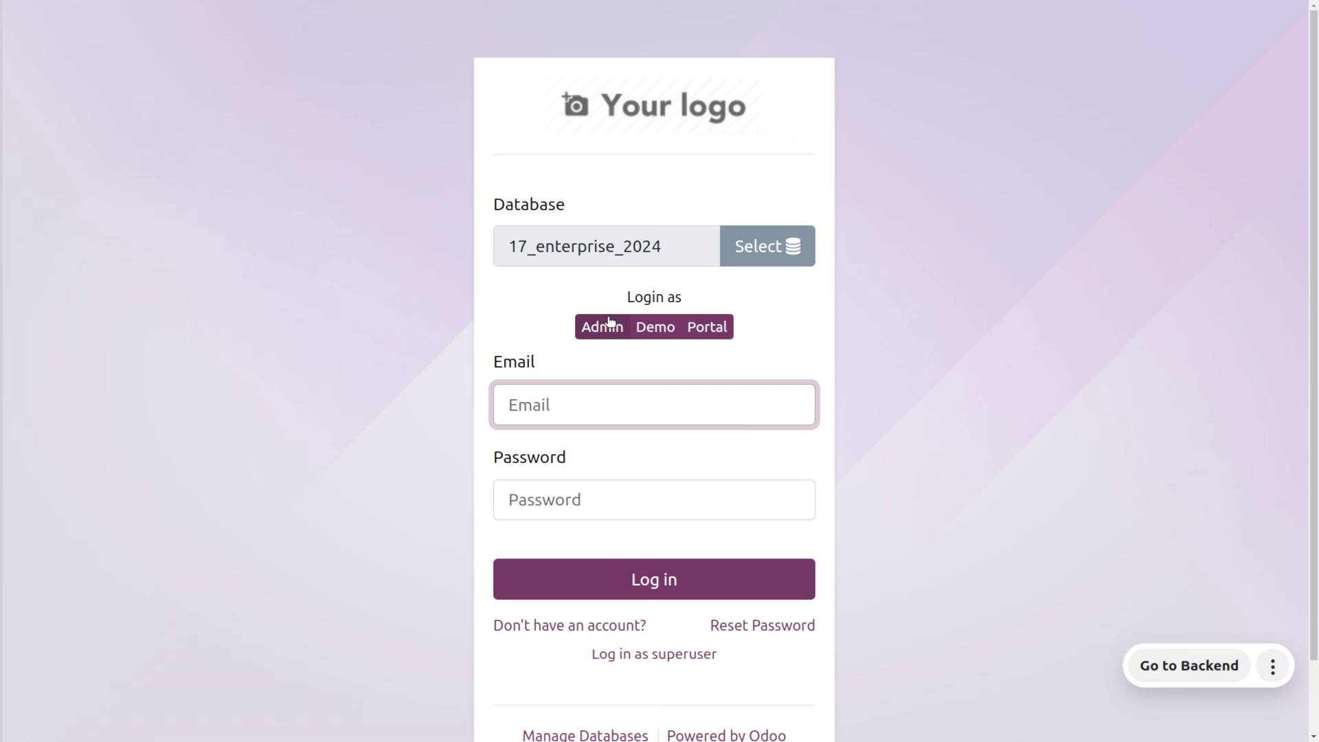
pyautogui.click(605, 327)
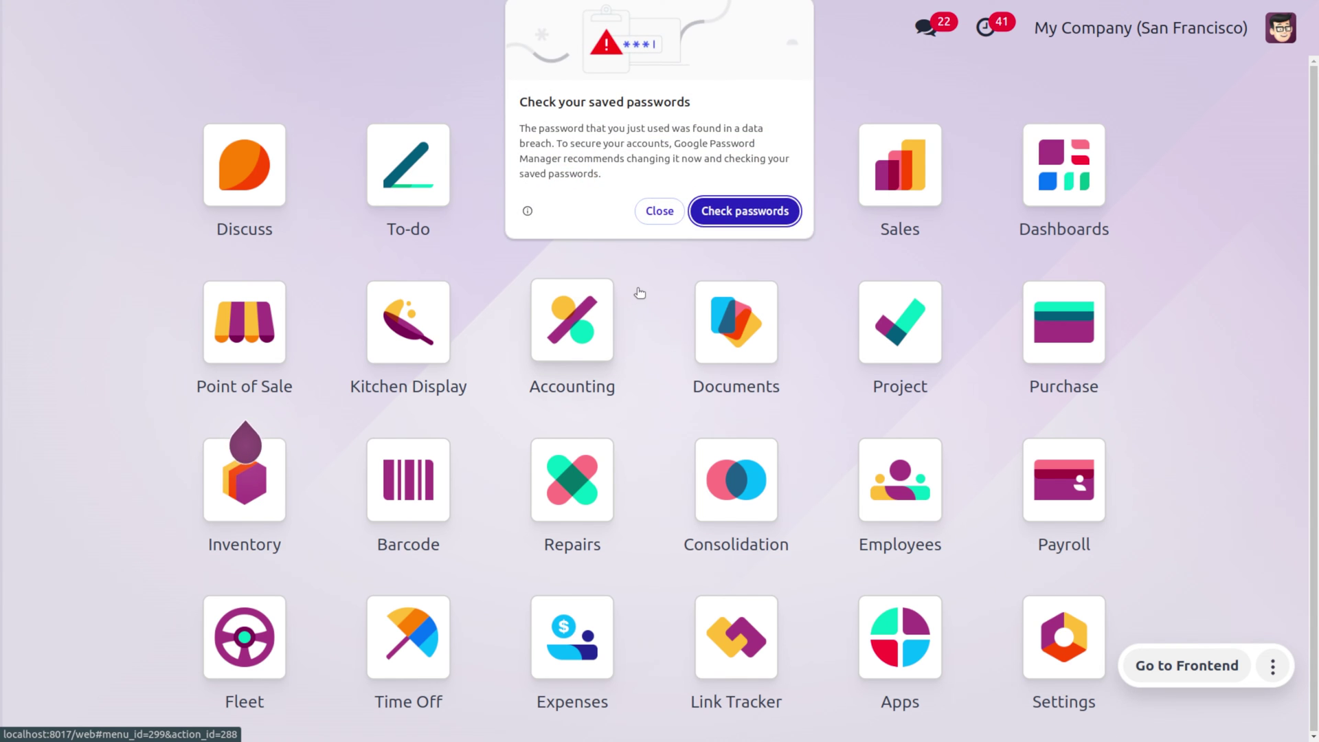
pyautogui.click(663, 214)
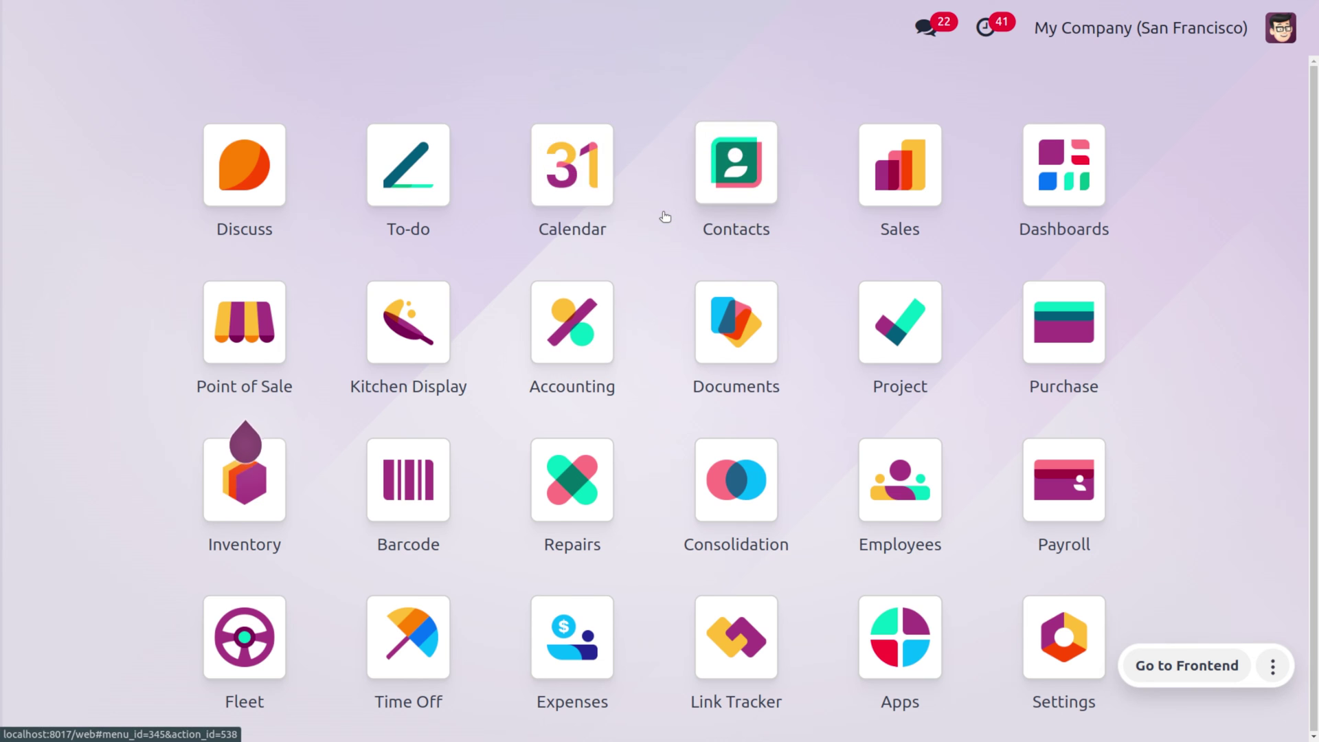
# Set the customer's user type from Public to Portal, save, and log out.
pyautogui.write('user')
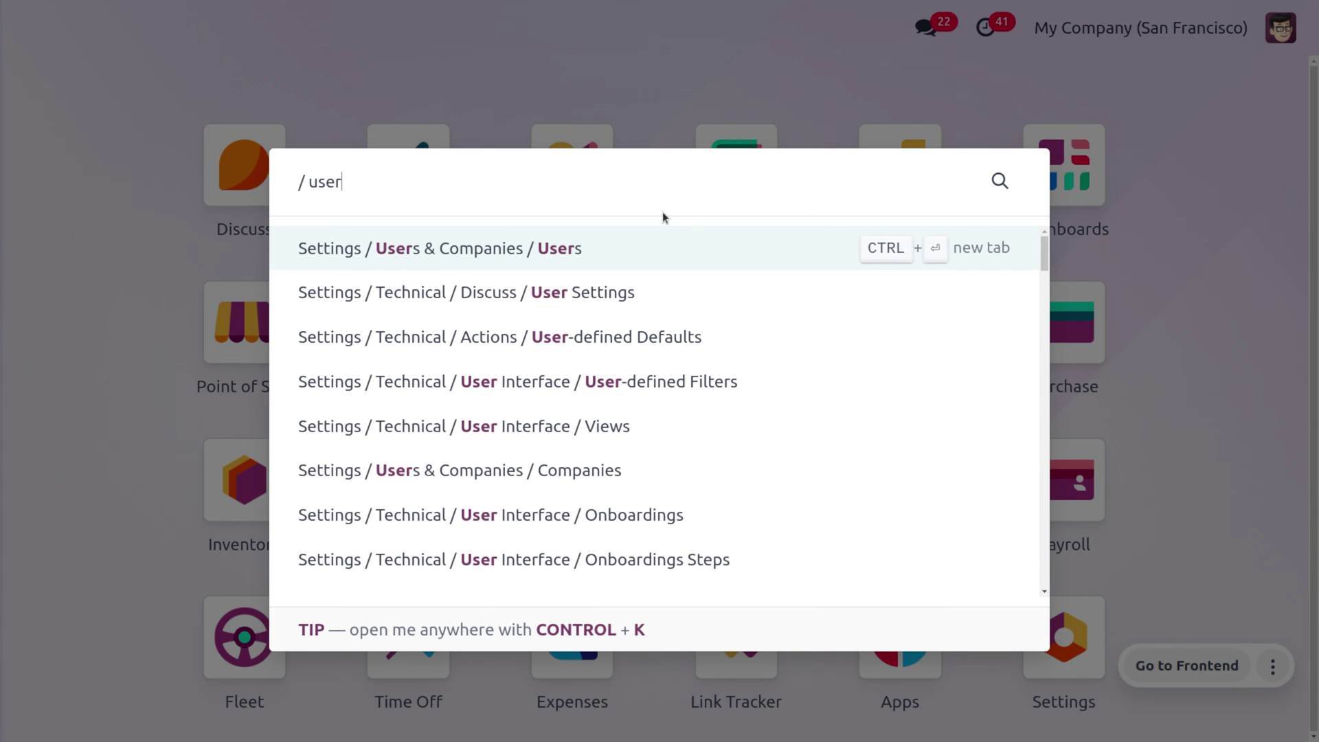
pyautogui.press('Return')
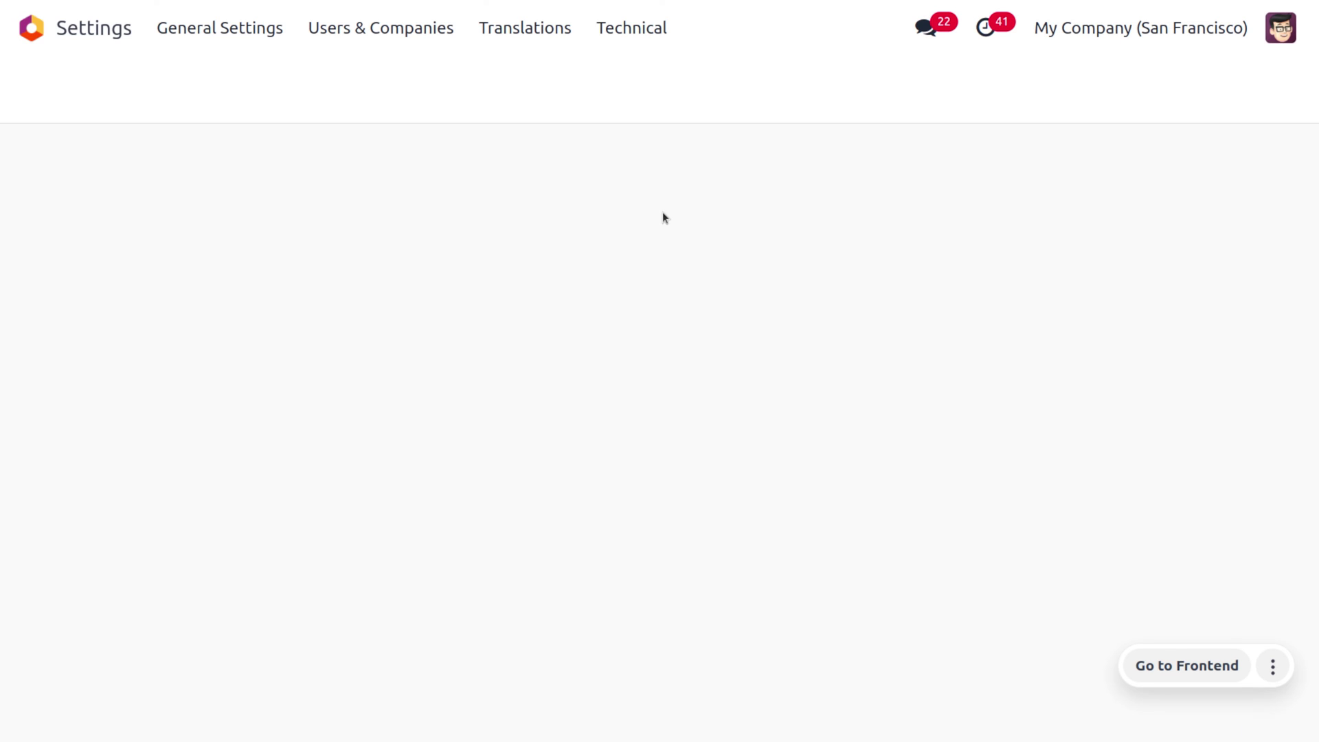
pyautogui.click(595, 84)
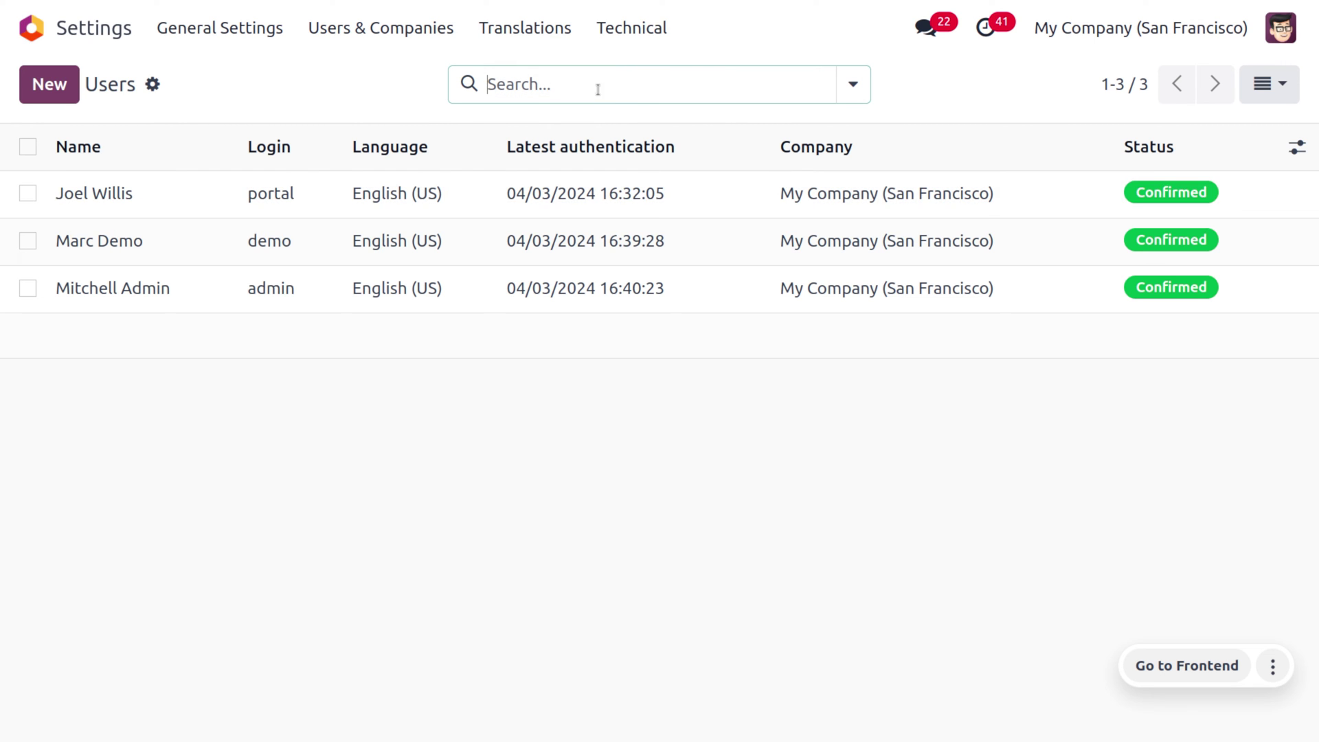
pyautogui.click(394, 197)
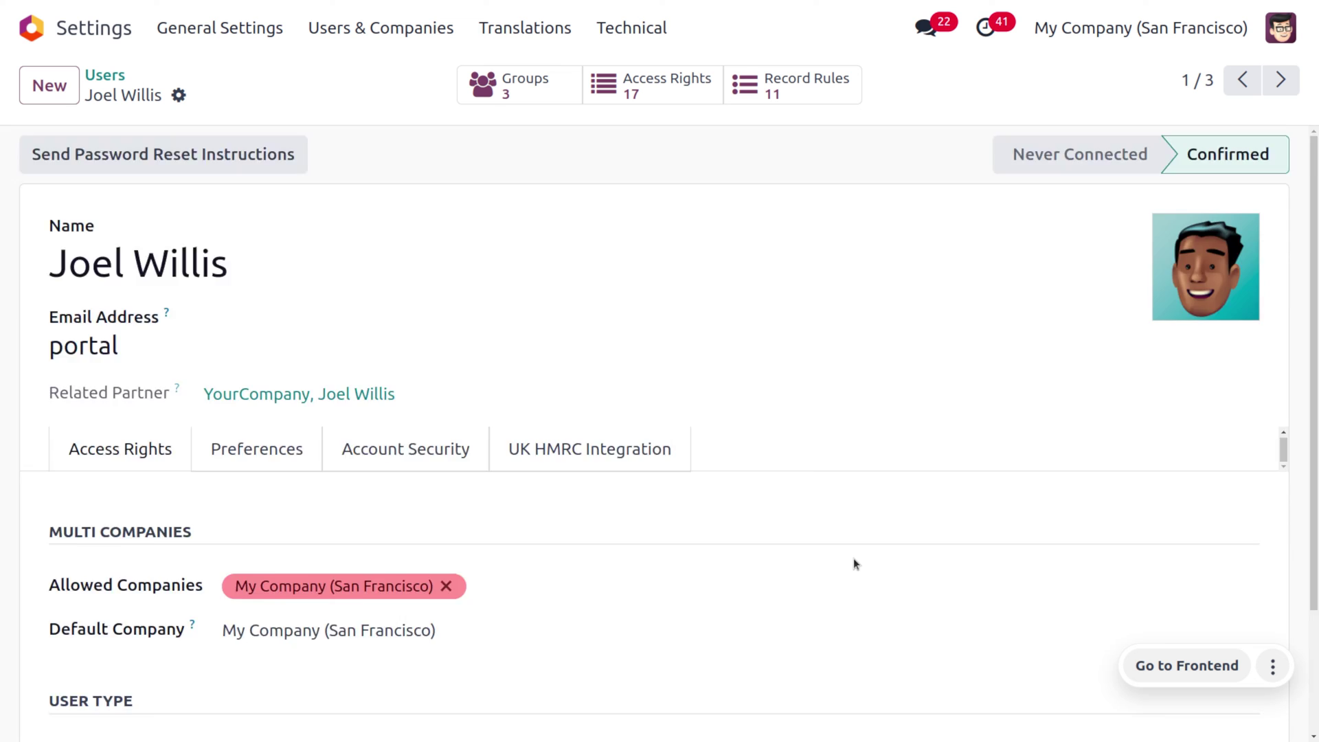
pyautogui.scroll(-2, 854, 563)
pyautogui.click(207, 628)
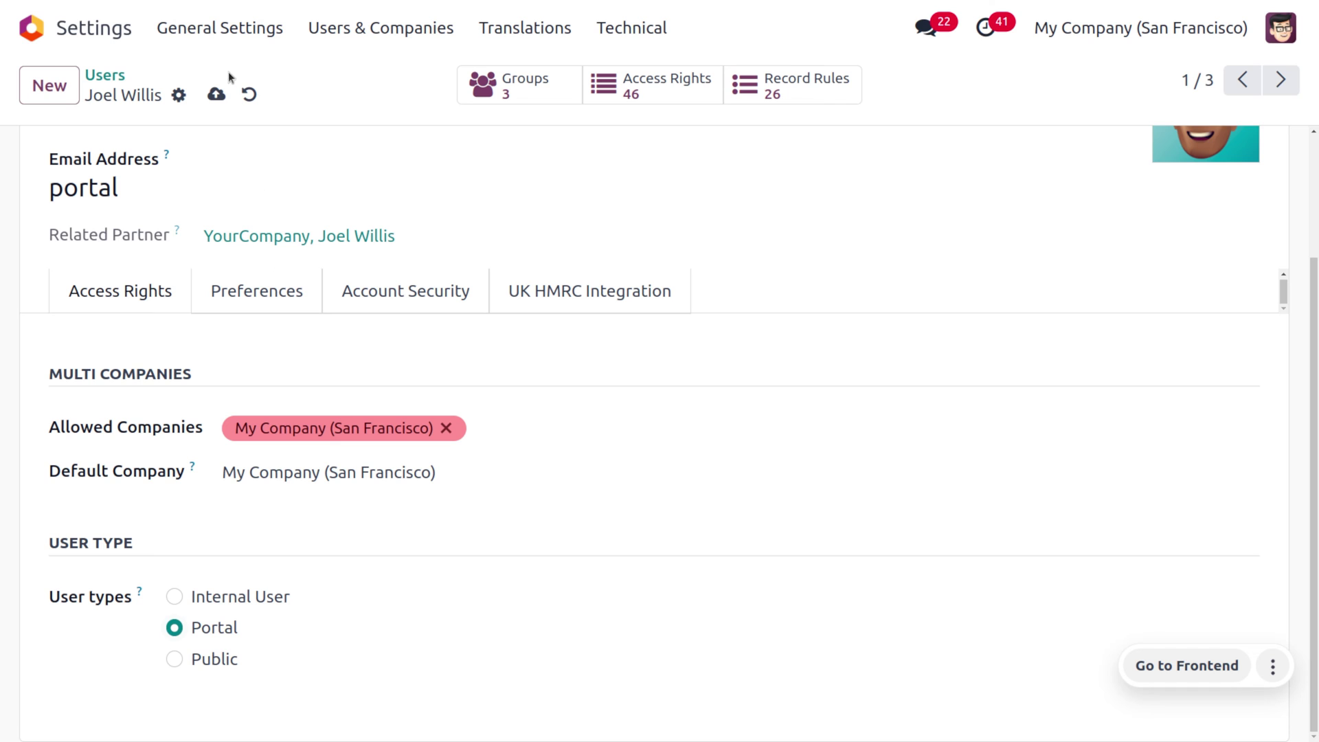
pyautogui.click(217, 96)
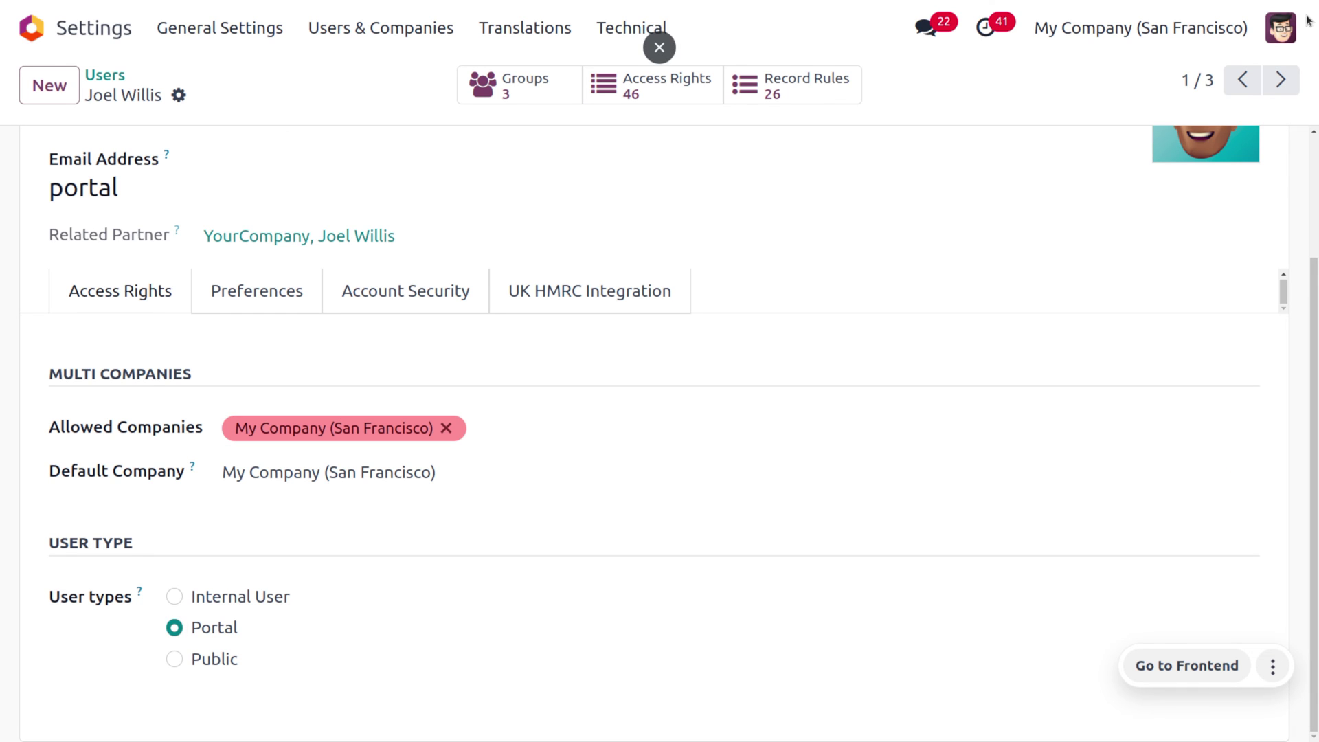
pyautogui.click(1282, 29)
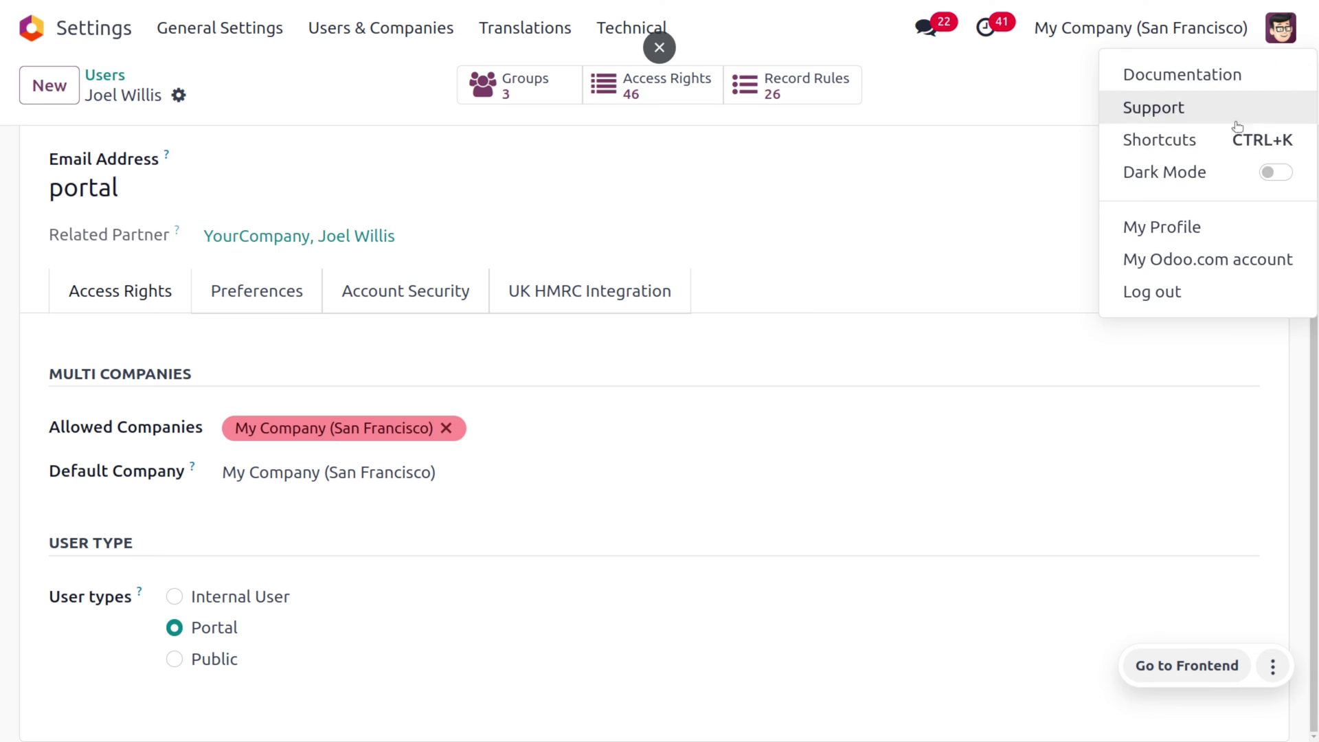
pyautogui.click(1195, 292)
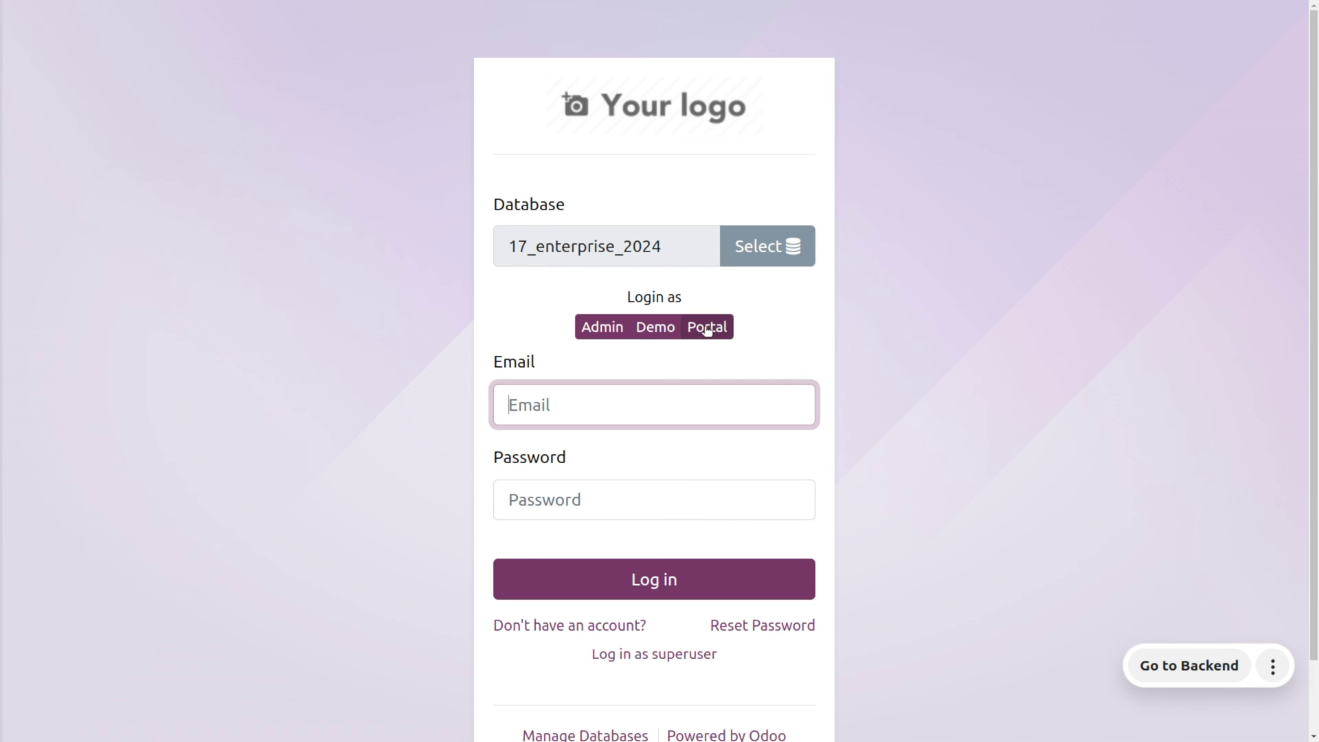
# Log in as the portal customer and open the one quotation awaiting review.
pyautogui.click(707, 329)
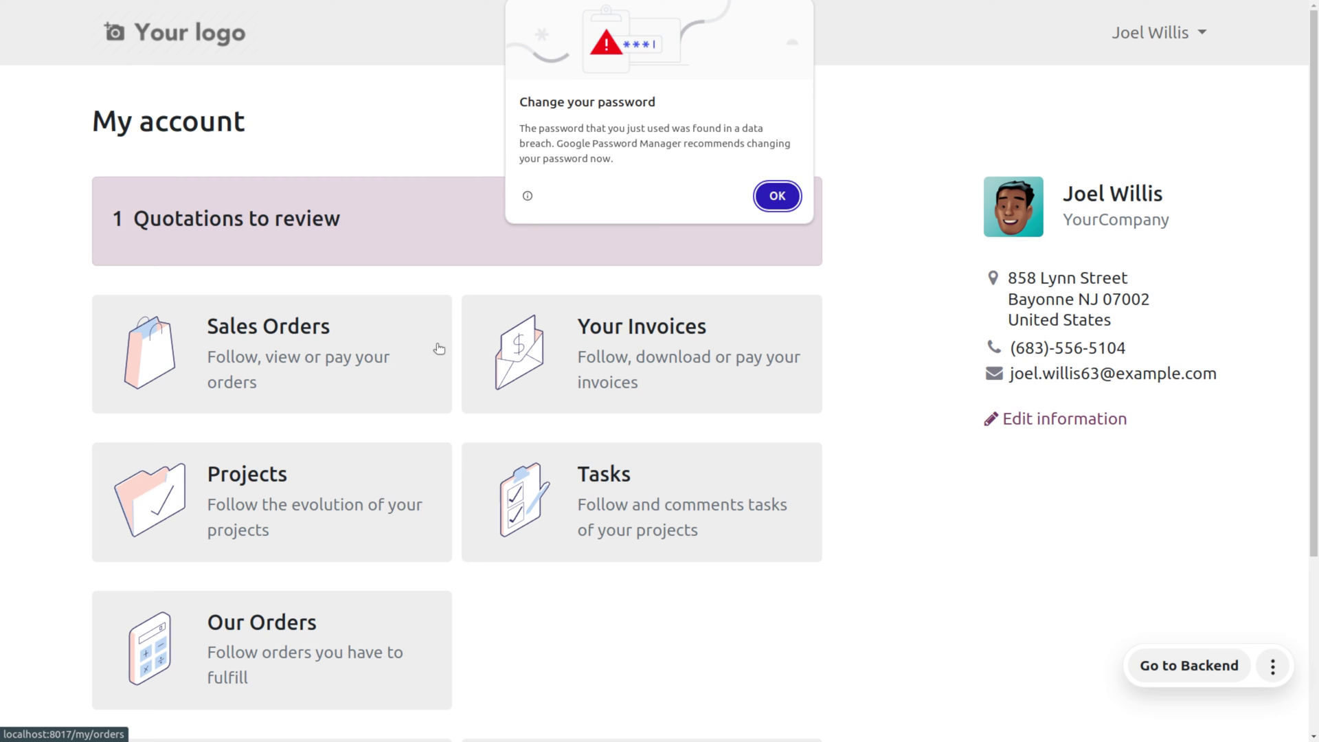
pyautogui.click(793, 199)
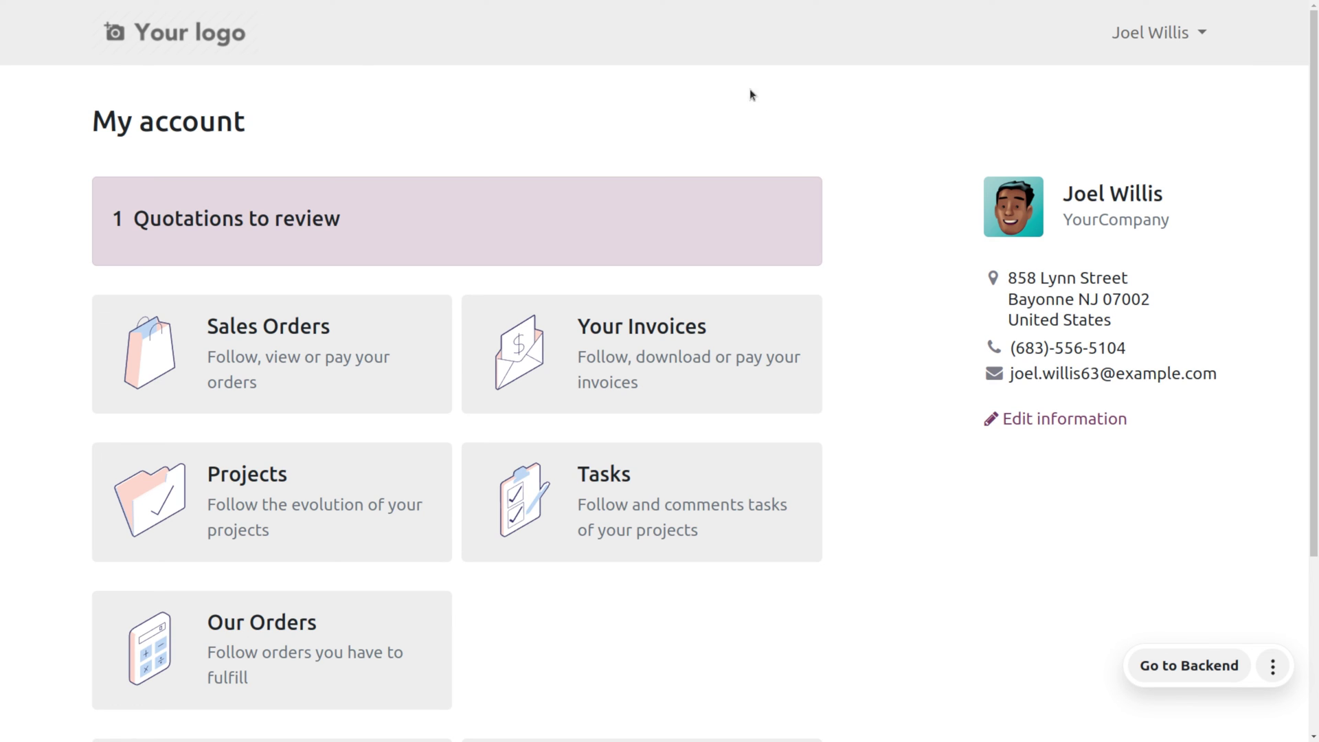
pyautogui.click(287, 215)
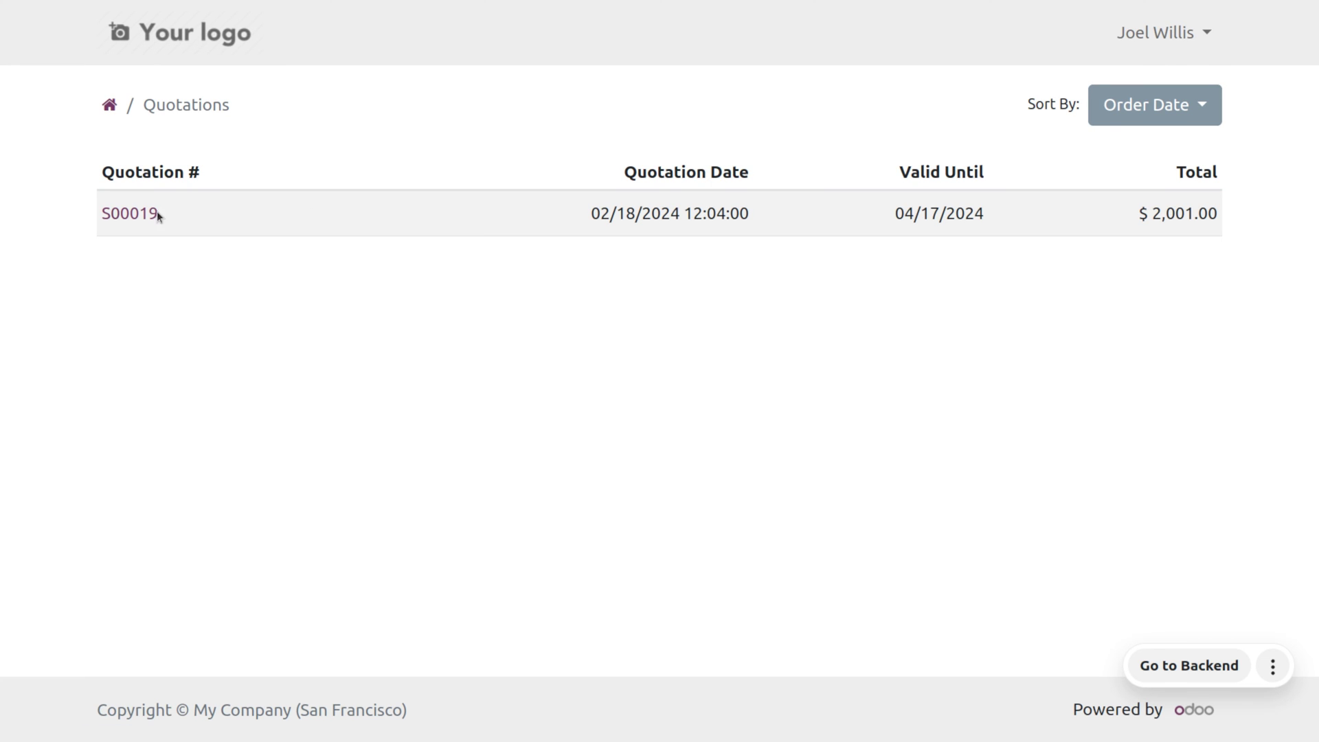
# Open S00019 and accept it through Sign & Pay with the generated signature.
pyautogui.click(135, 214)
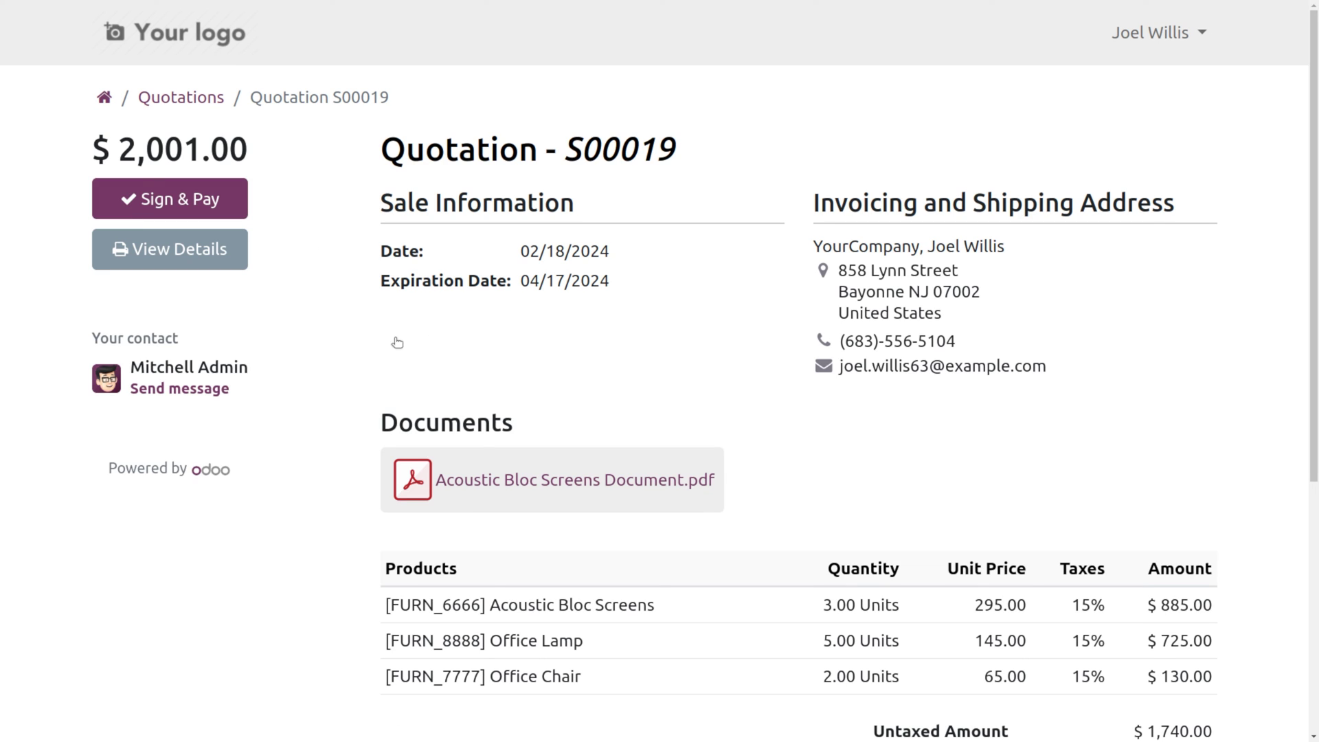
pyautogui.click(206, 206)
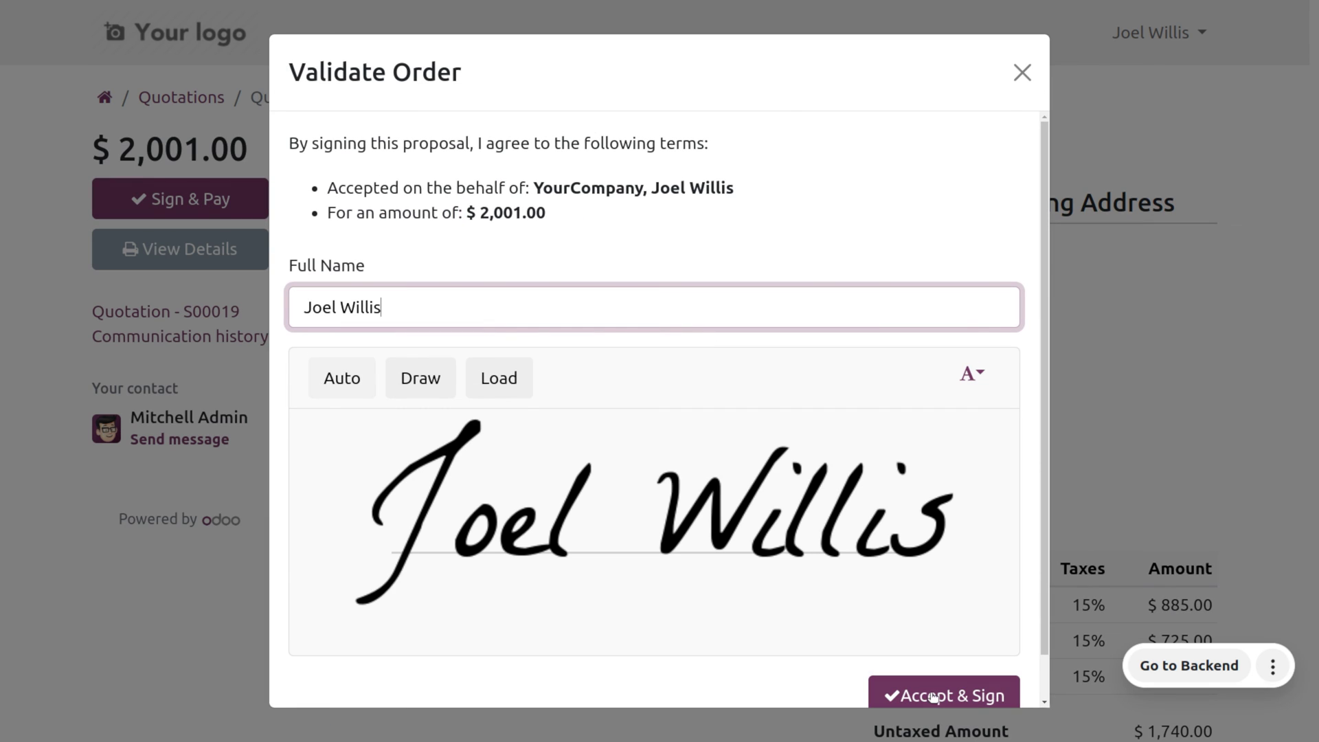
pyautogui.click(932, 696)
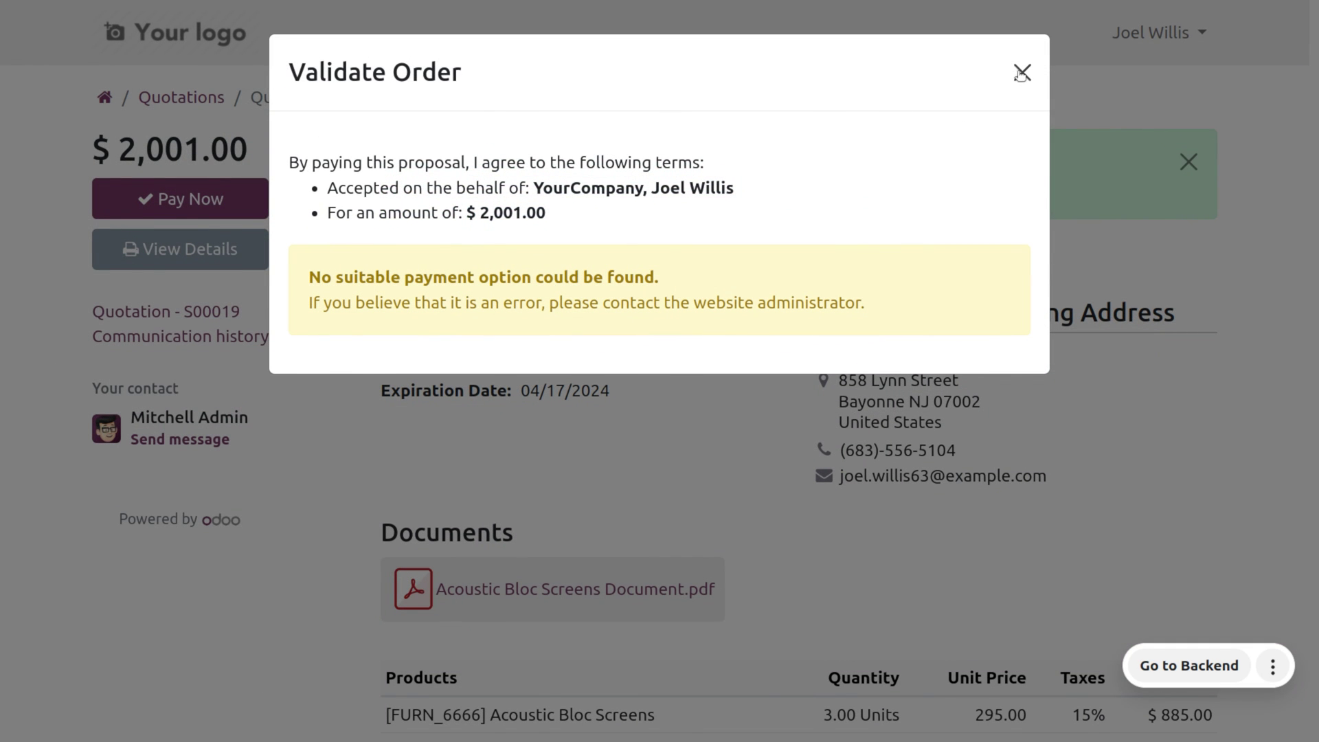
pyautogui.click(1022, 72)
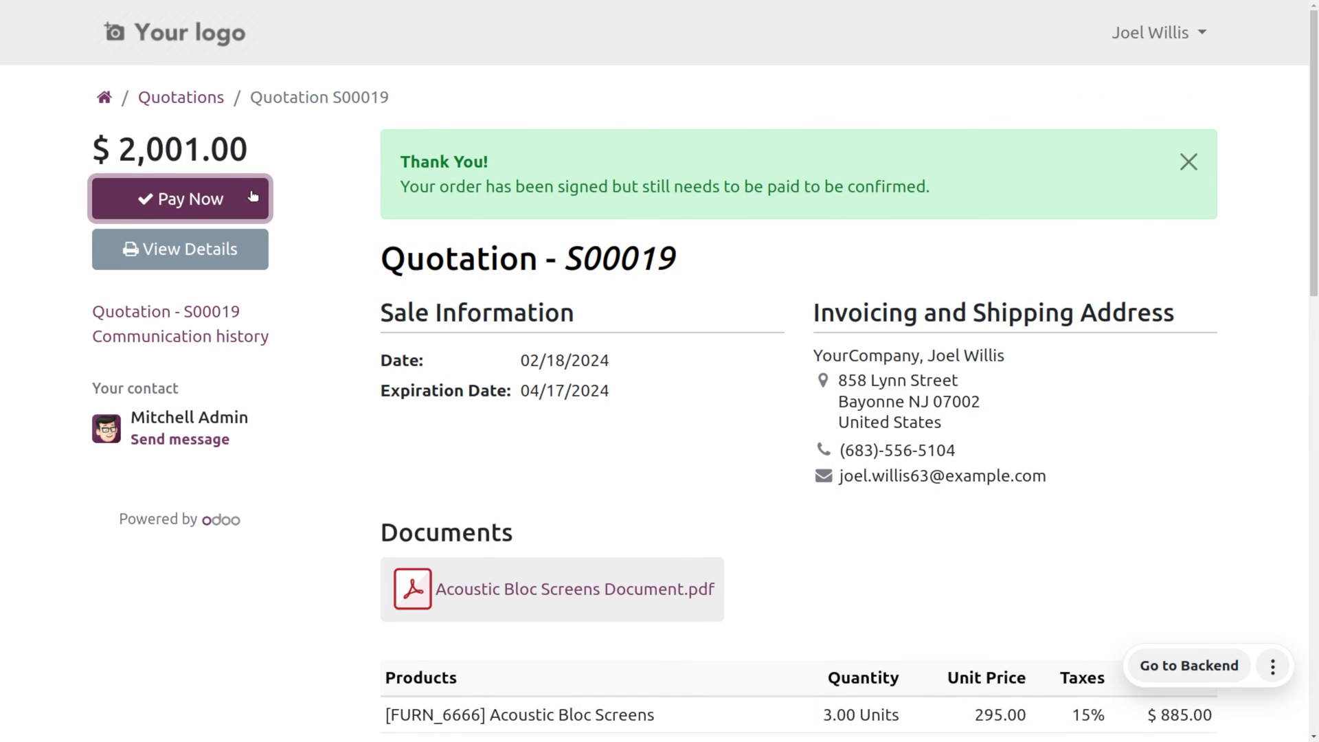
# Try Pay Now, find no payment options, and scroll to check the signature.
pyautogui.click(238, 199)
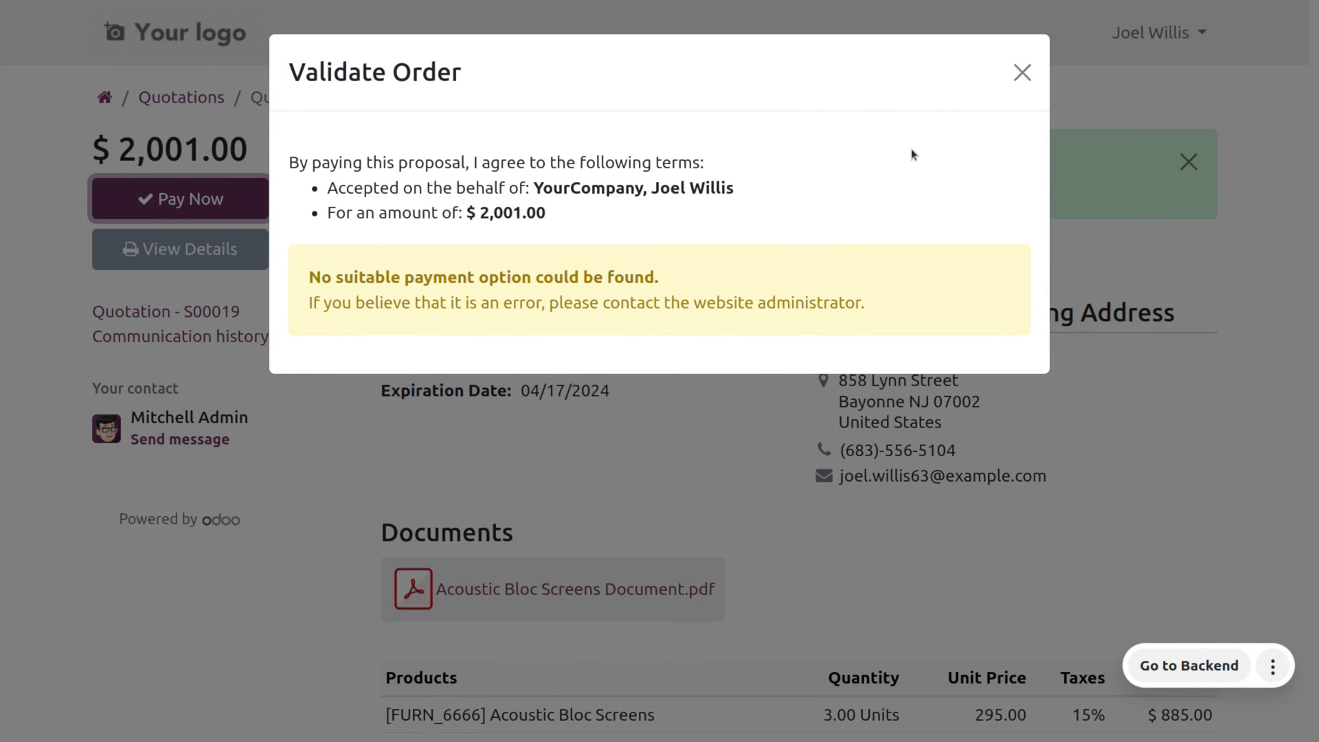
pyautogui.click(1022, 72)
pyautogui.scroll(-5, 1095, 529)
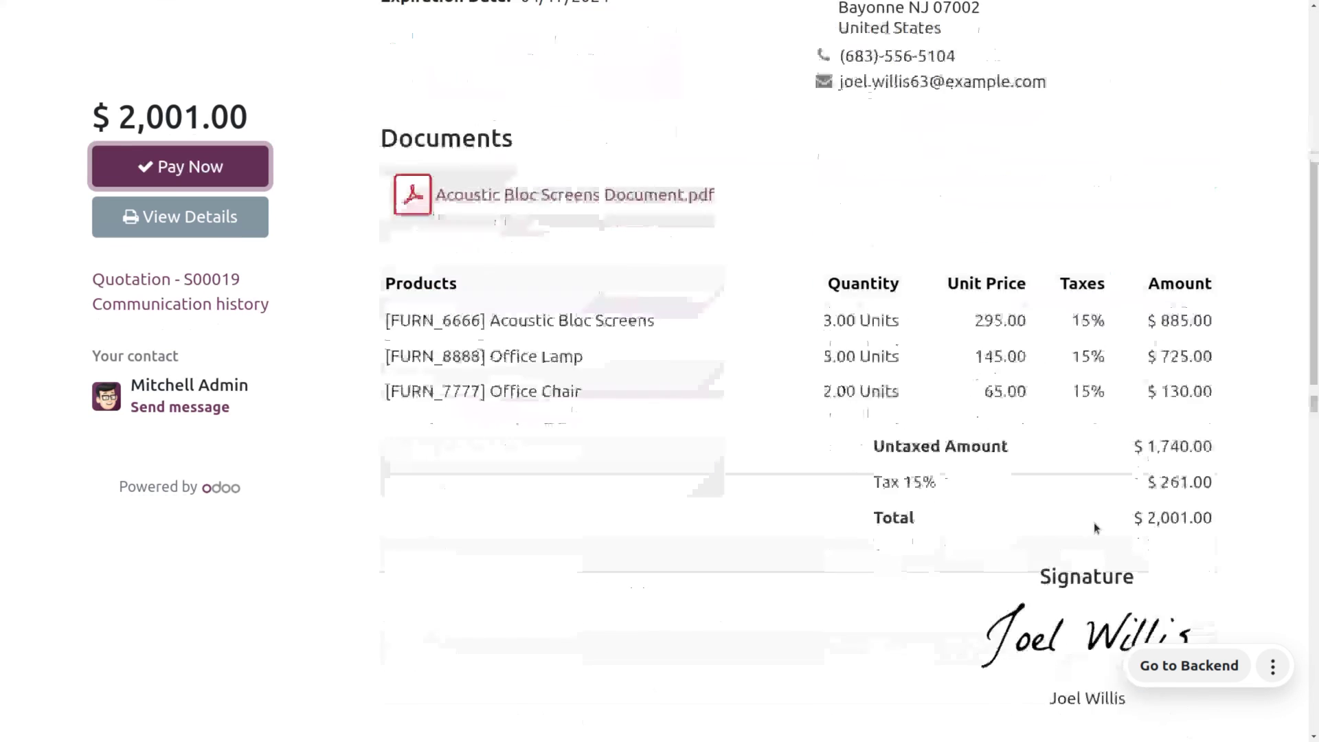
pyautogui.scroll(-3, 1095, 527)
pyautogui.scroll(10, 1072, 447)
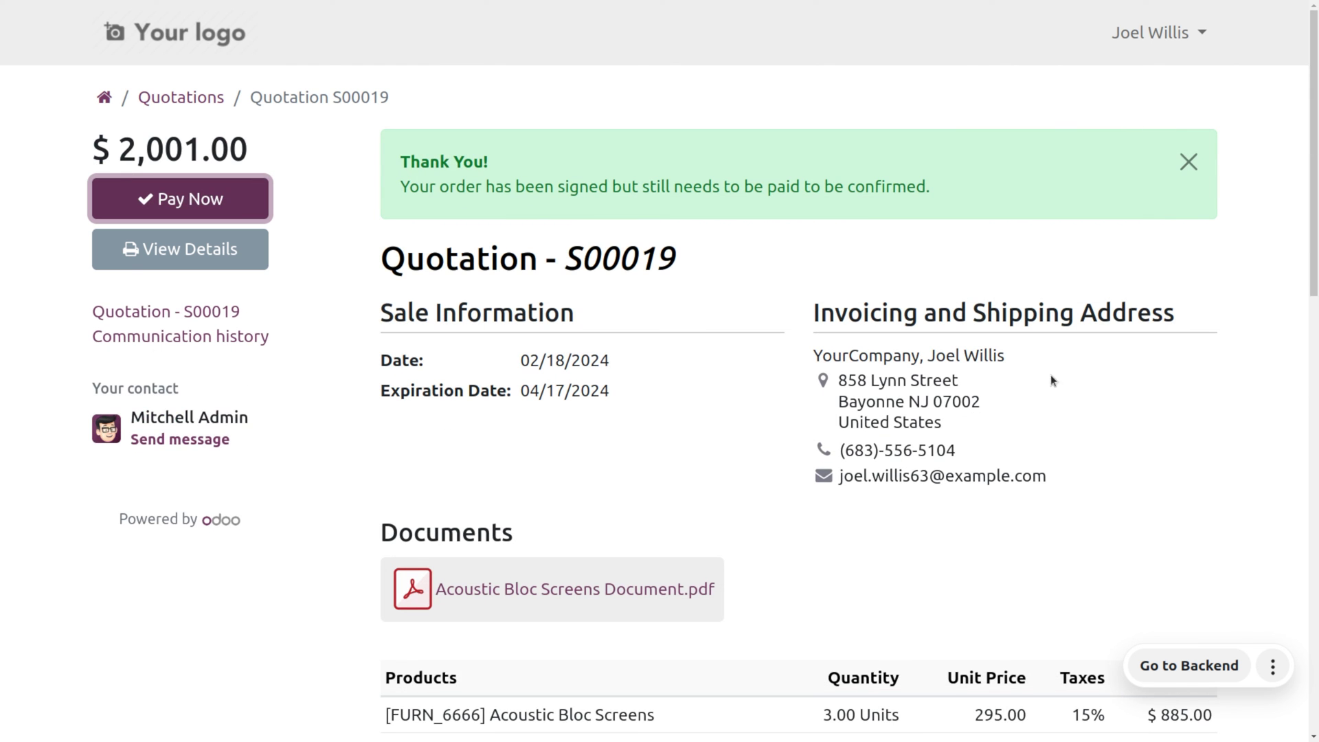
pyautogui.click(1159, 32)
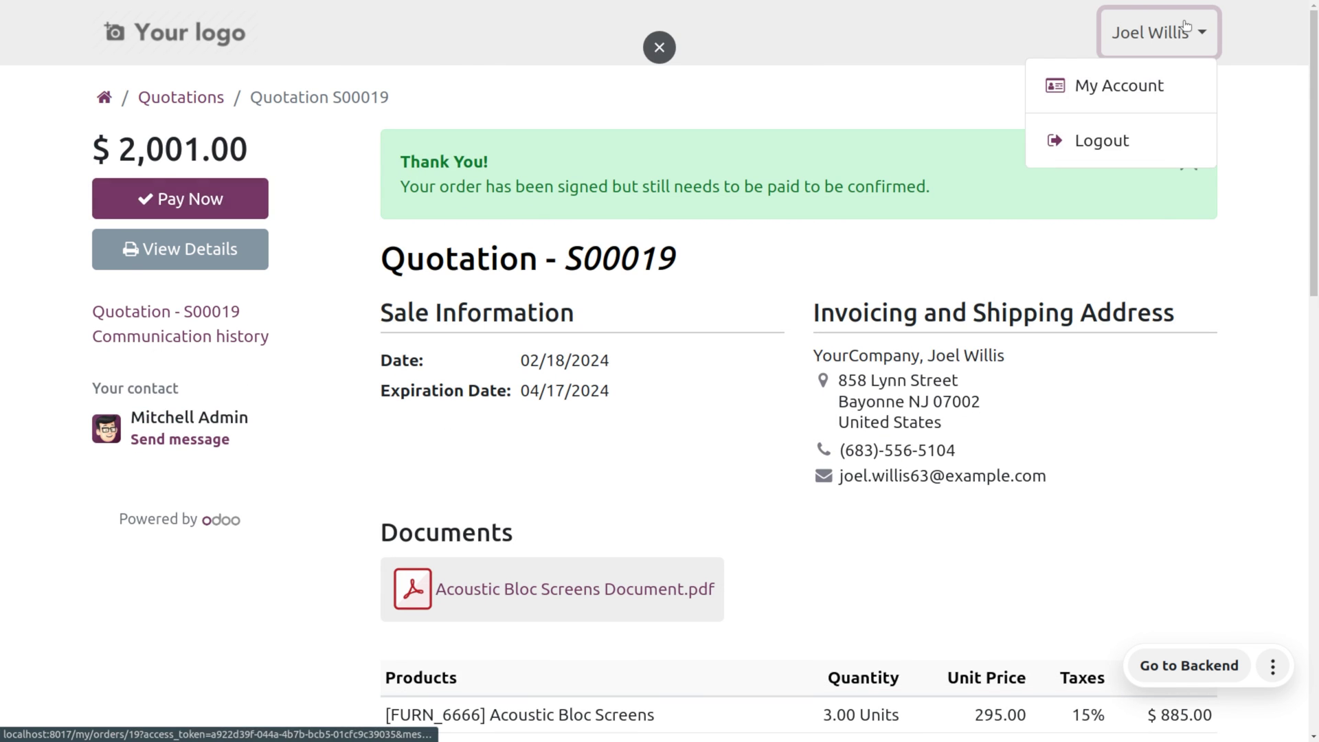
# Log out of the customer portal, quick-login as Admin, and dismiss Chrome's password popup.
pyautogui.click(1135, 144)
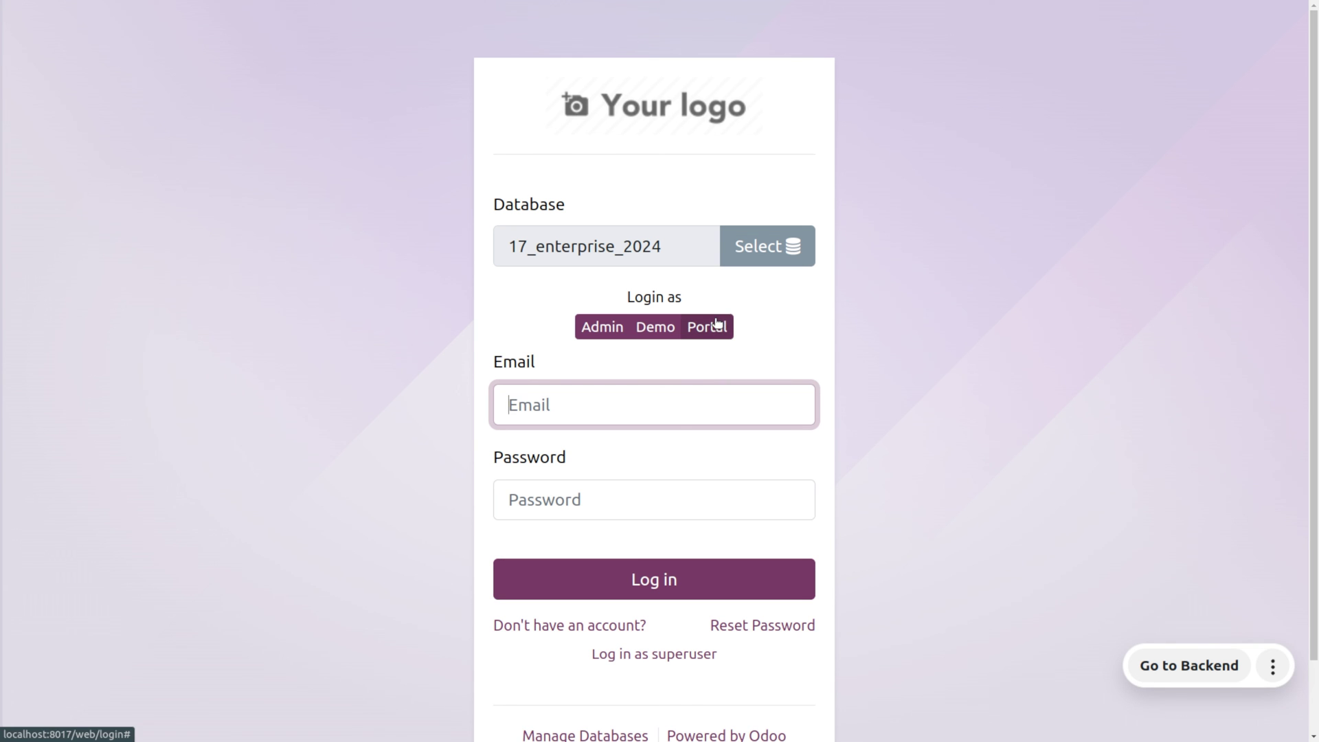
pyautogui.click(615, 329)
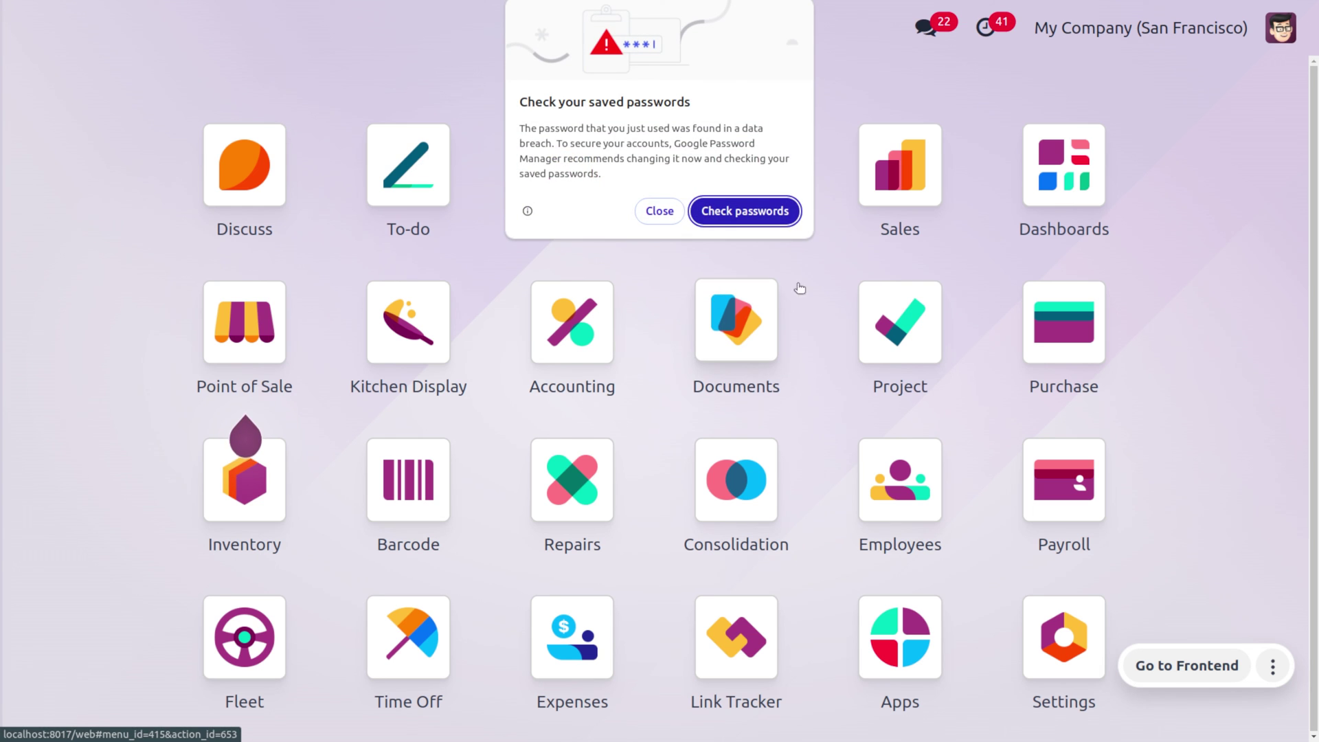
pyautogui.click(659, 219)
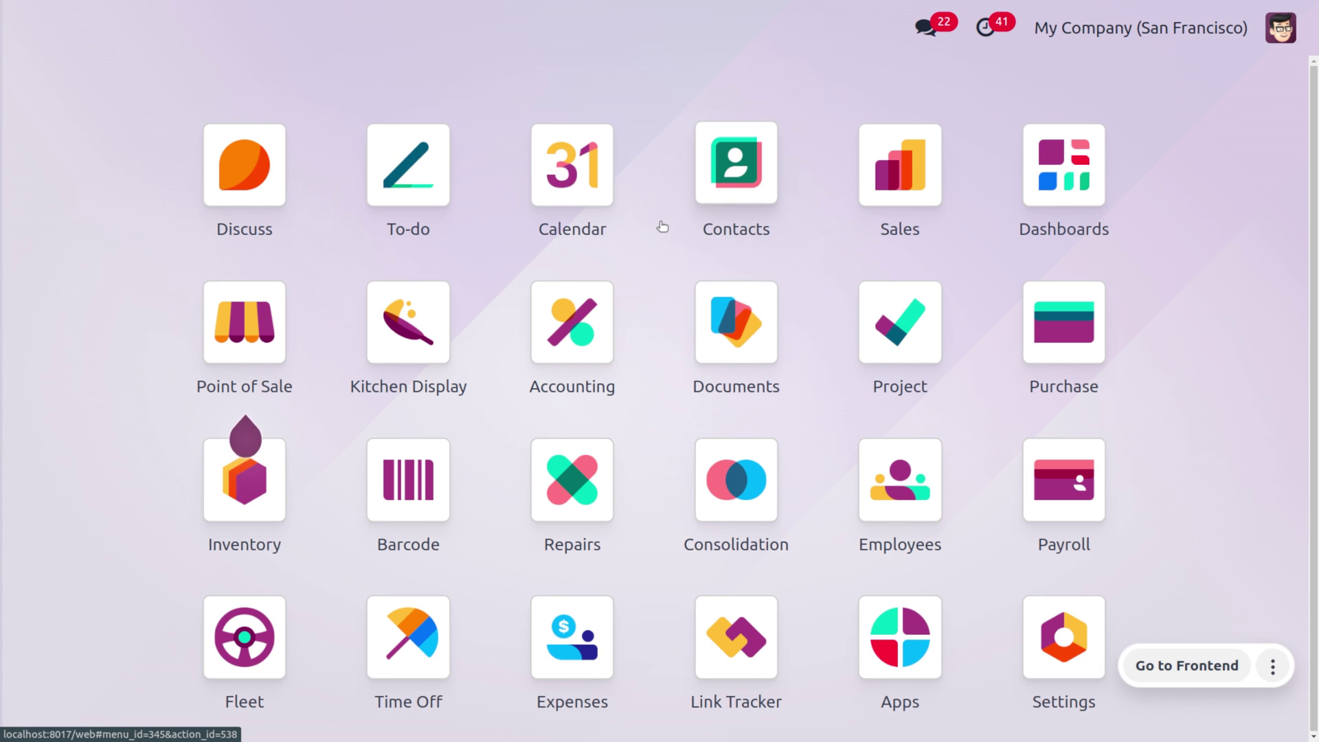